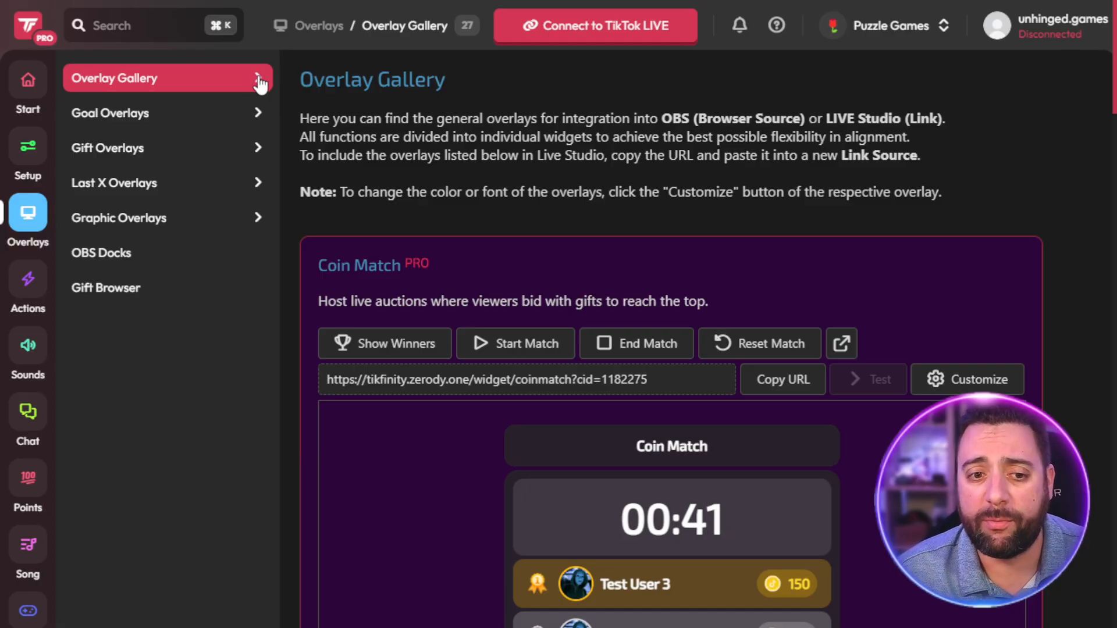
Open the Wheel of Fortune overlay from the expanded Overlay Gallery and watch its preview spin.
{"action": "left_click", "coordinate": [259, 82]}
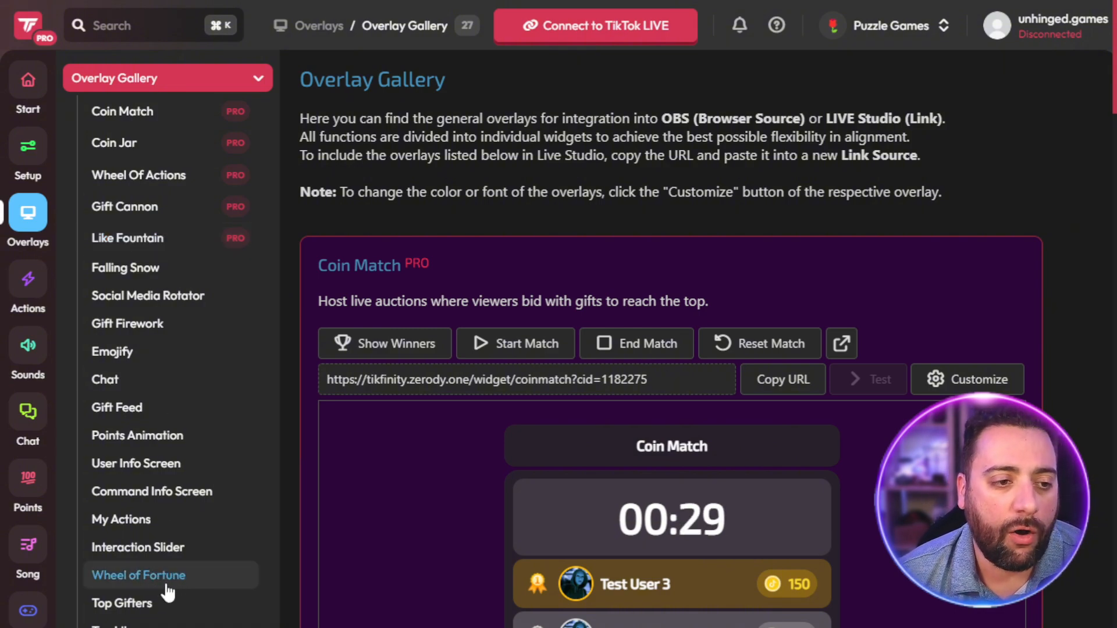
{"action": "left_click", "coordinate": [132, 574]}
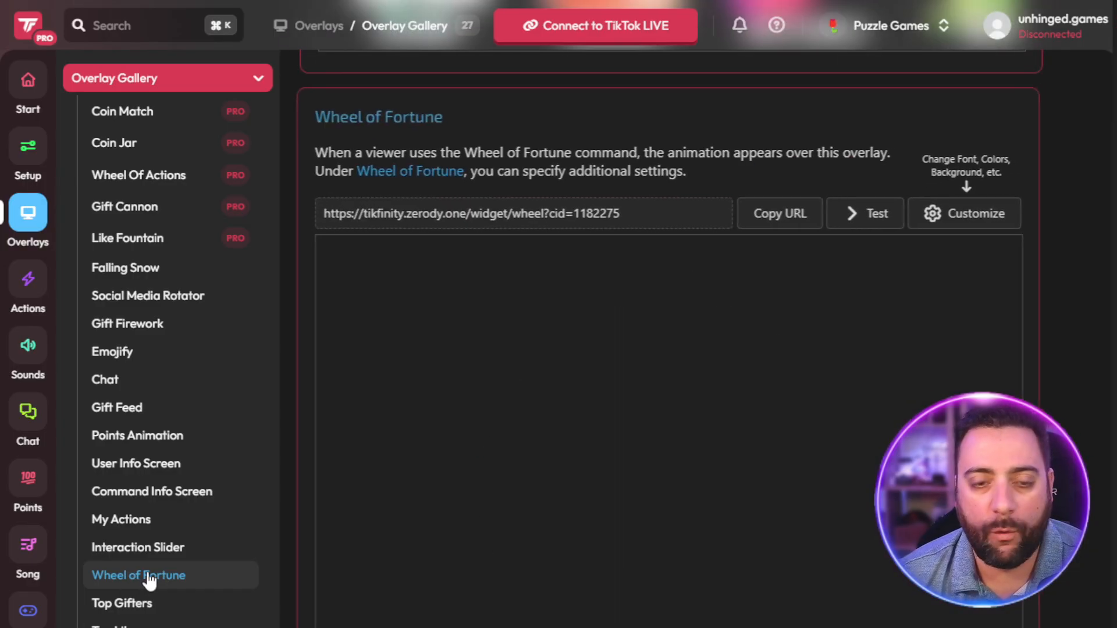
{"action": "scroll", "coordinate": [726, 514], "scroll_direction": "down", "scroll_amount": 1}
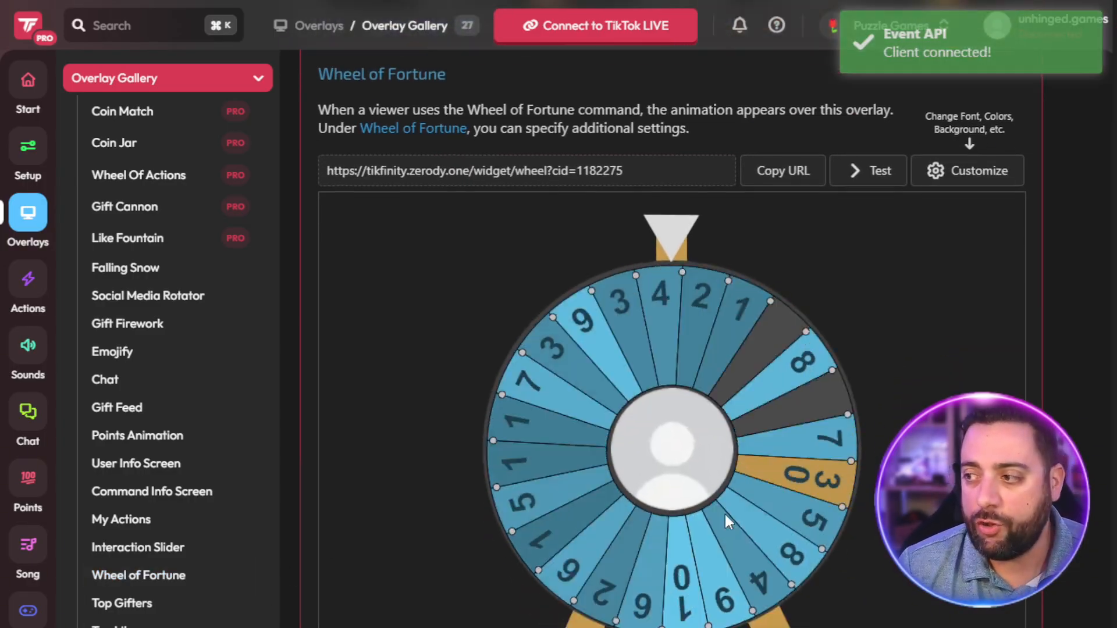
{"action": "scroll", "coordinate": [727, 512], "scroll_direction": "down", "scroll_amount": 3}
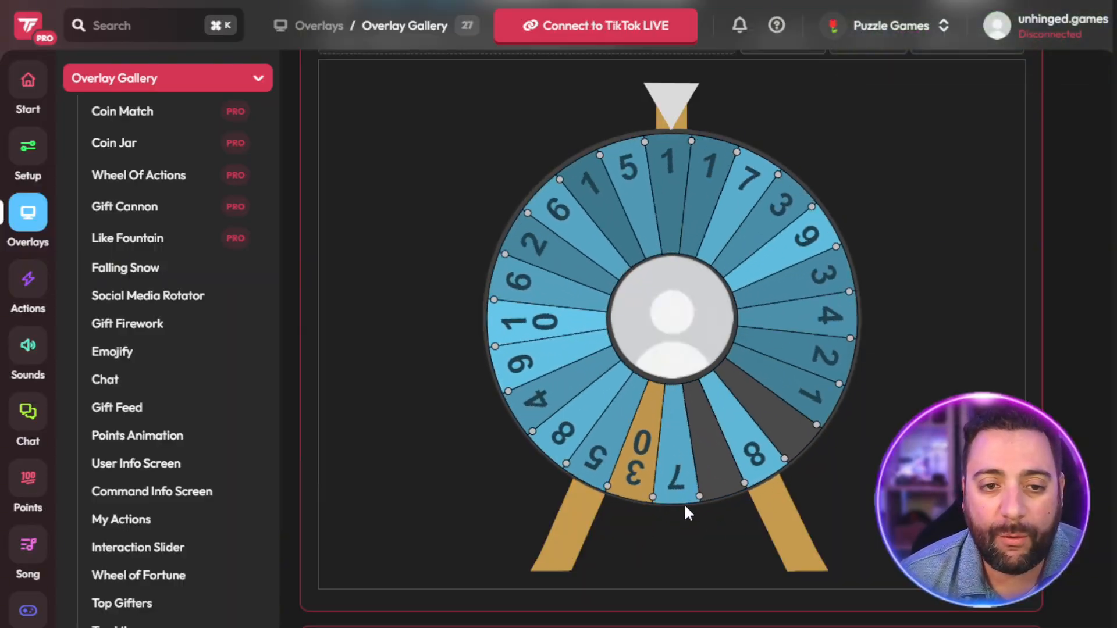
{"action": "scroll", "coordinate": [648, 401], "scroll_direction": "up", "scroll_amount": 1}
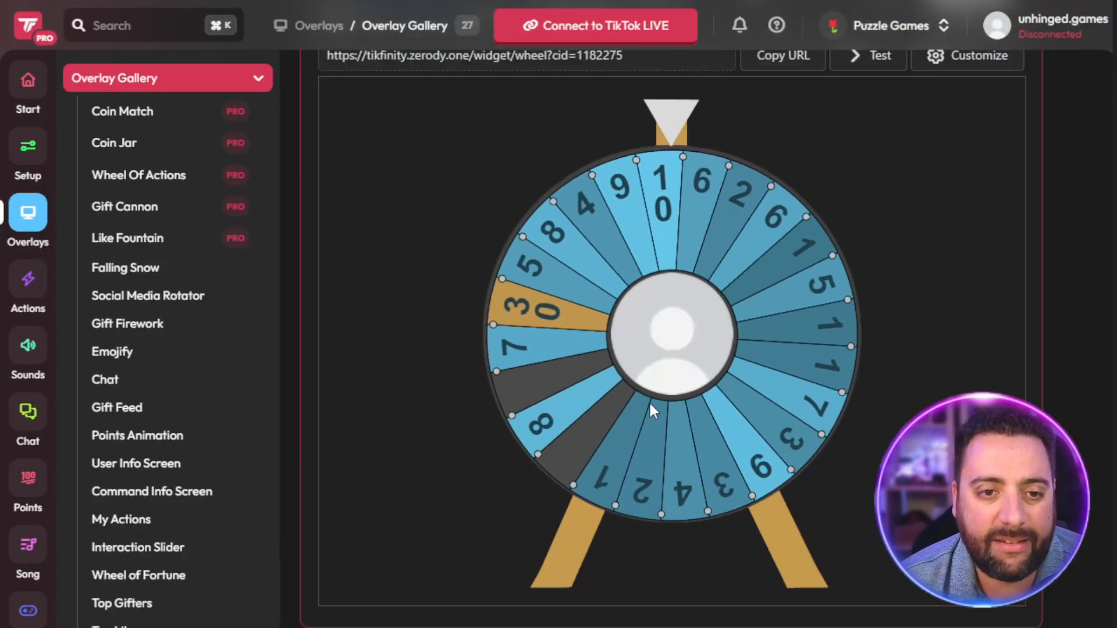
{"action": "scroll", "coordinate": [652, 408], "scroll_direction": "up", "scroll_amount": 5}
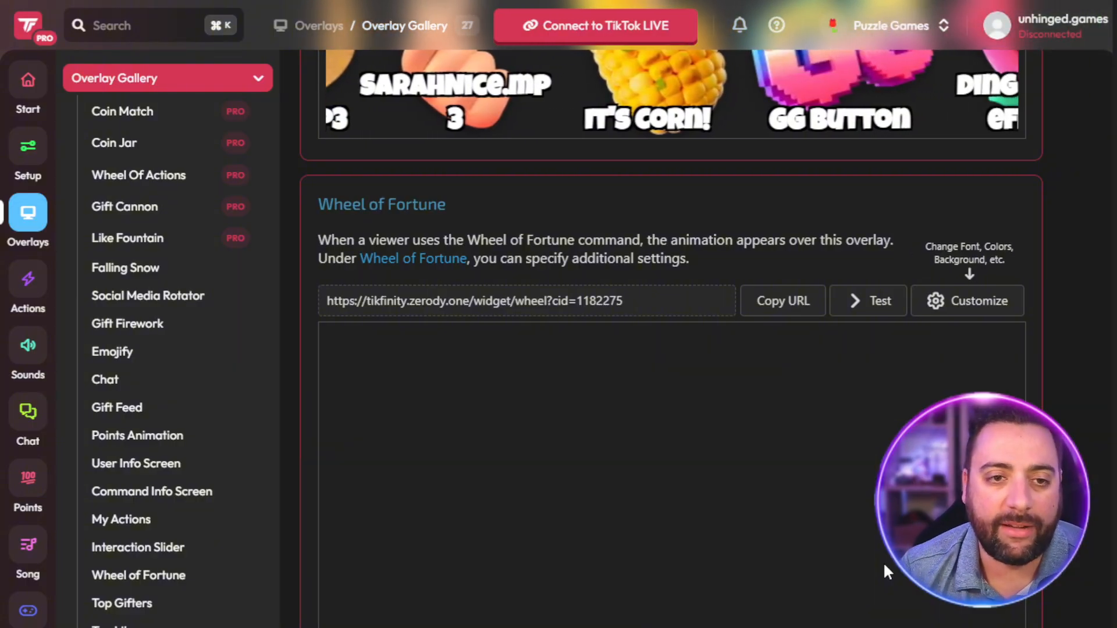
Select the widget URL and review Font Size and Letter Spacing in the overlay's Customize settings.
{"action": "left_click", "coordinate": [640, 306]}
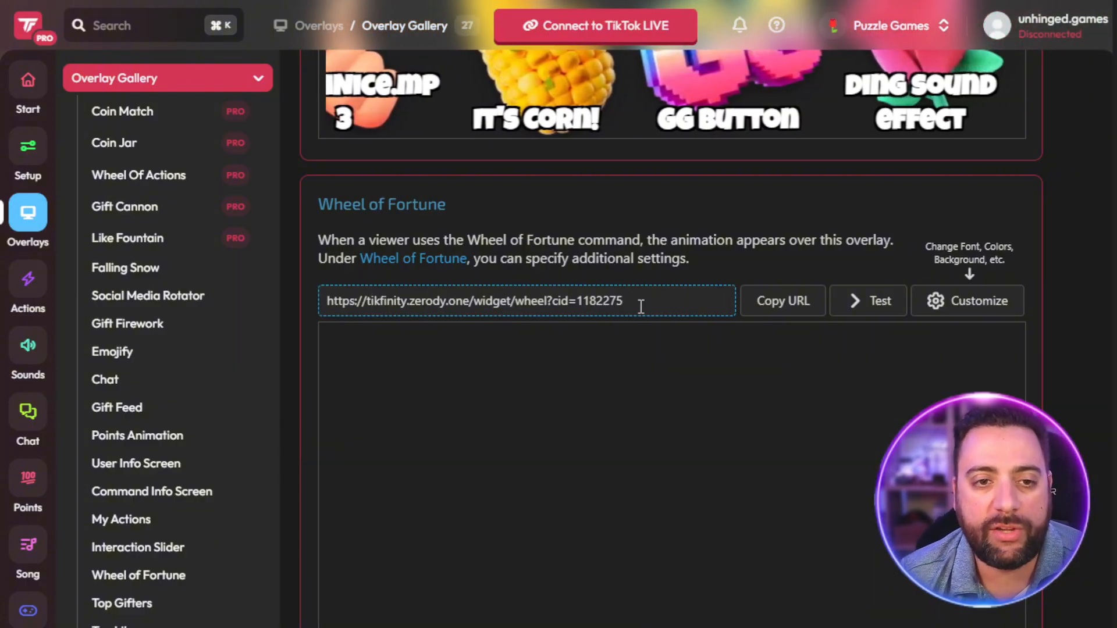
{"action": "left_click_drag", "start_coordinate": [640, 307], "coordinate": [320, 303]}
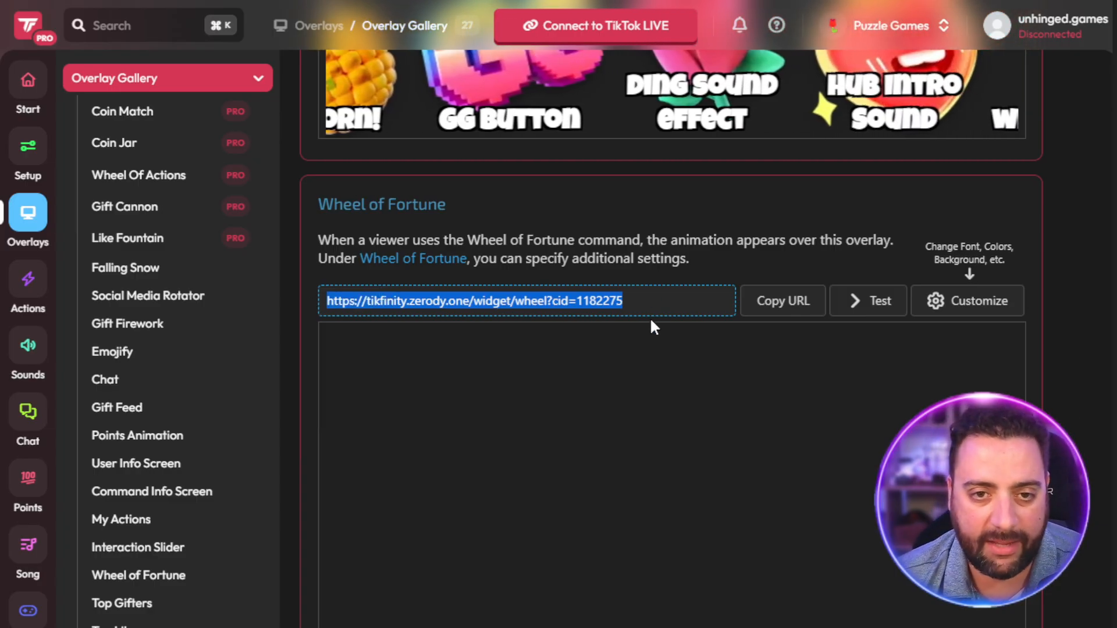
{"action": "left_click", "coordinate": [966, 310]}
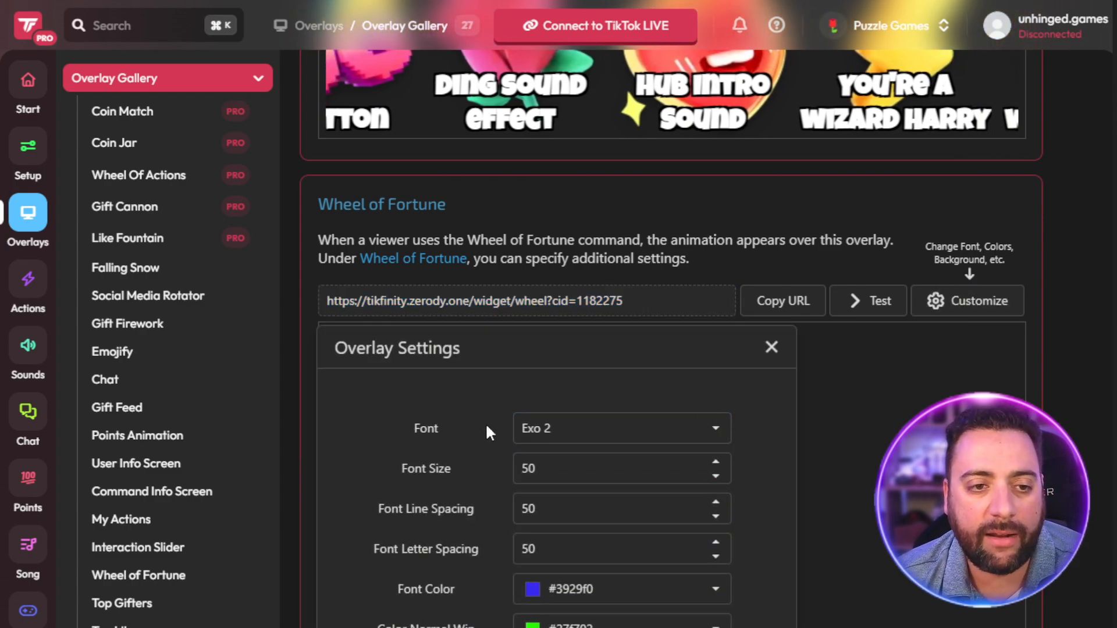
{"action": "left_click", "coordinate": [560, 474]}
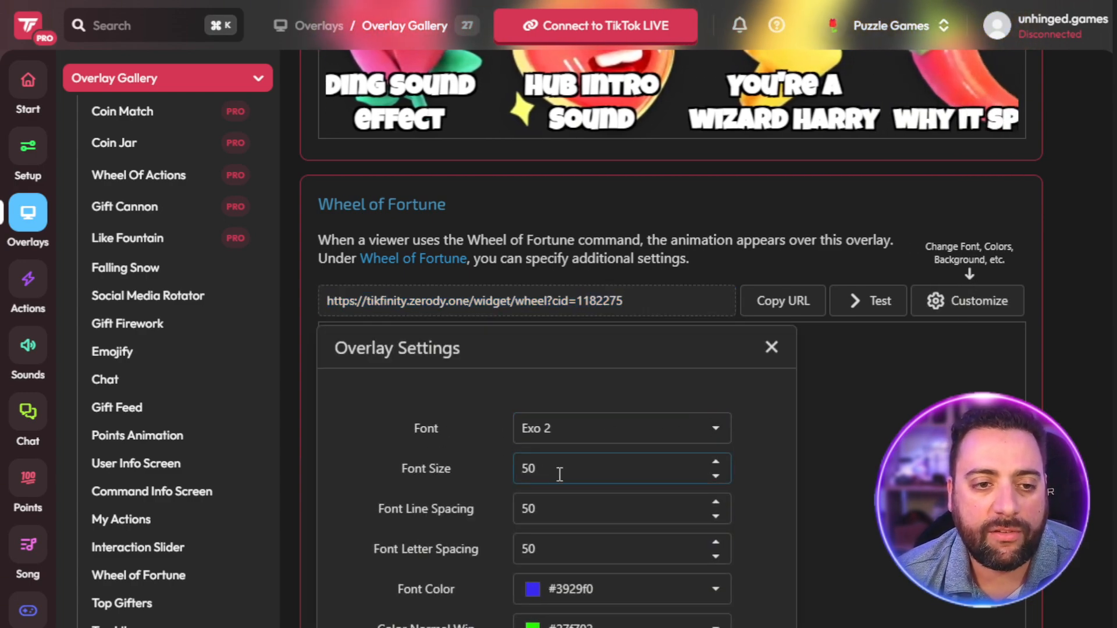
{"action": "left_click", "coordinate": [657, 557]}
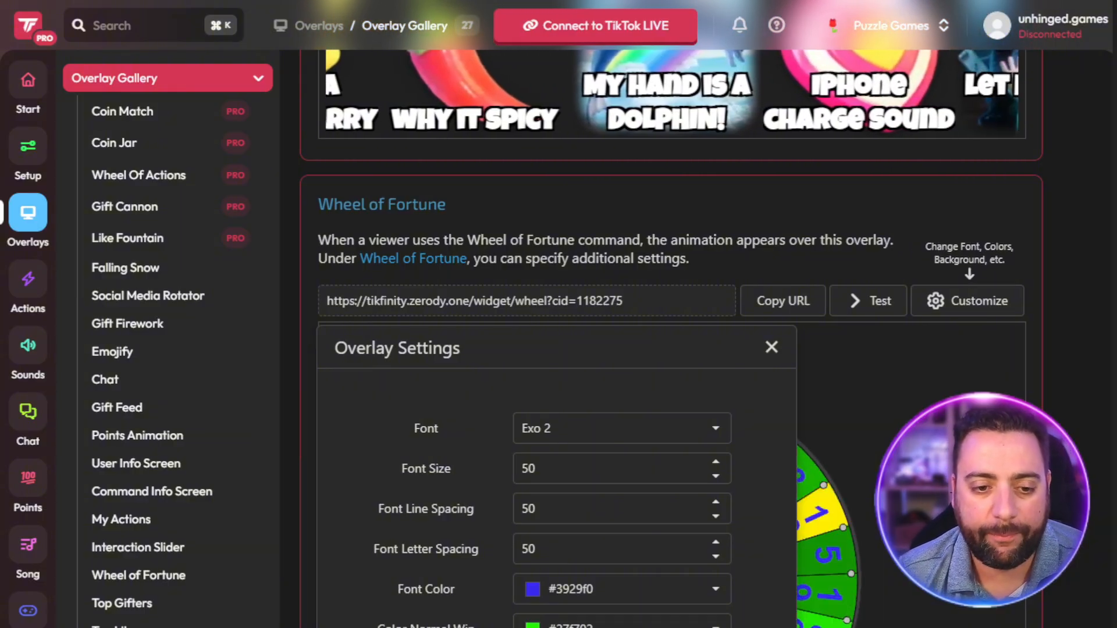
Close Overlay Settings and watch another green wheel preview spin.
{"action": "key", "text": "Escape"}
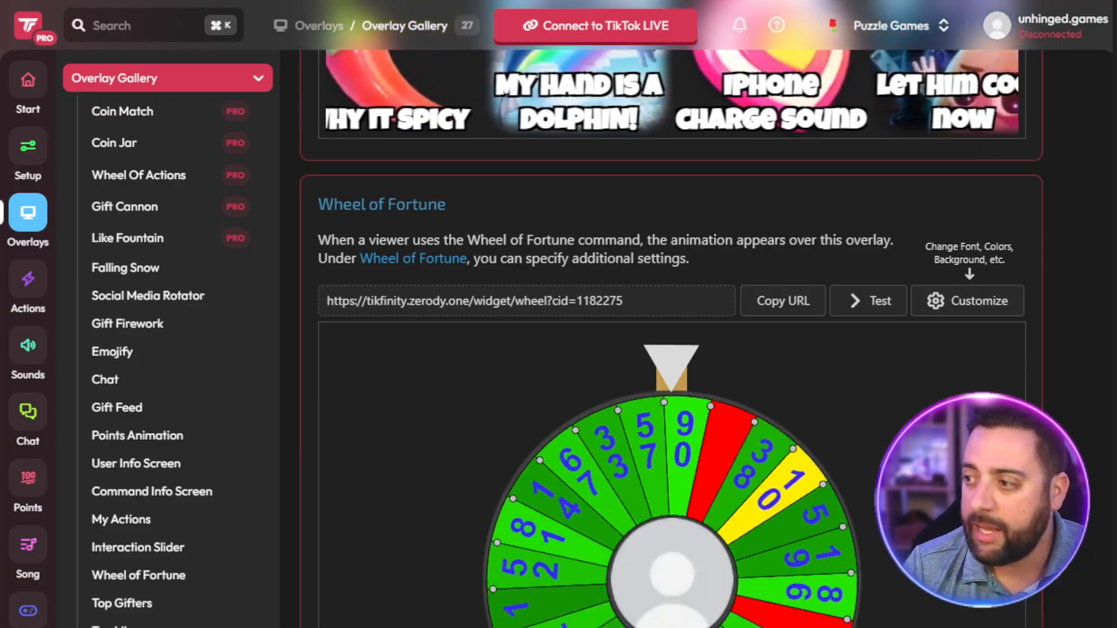
{"action": "scroll", "coordinate": [672, 407], "scroll_direction": "down", "scroll_amount": 4}
{"action": "scroll", "coordinate": [672, 407], "scroll_direction": "up", "scroll_amount": 2}
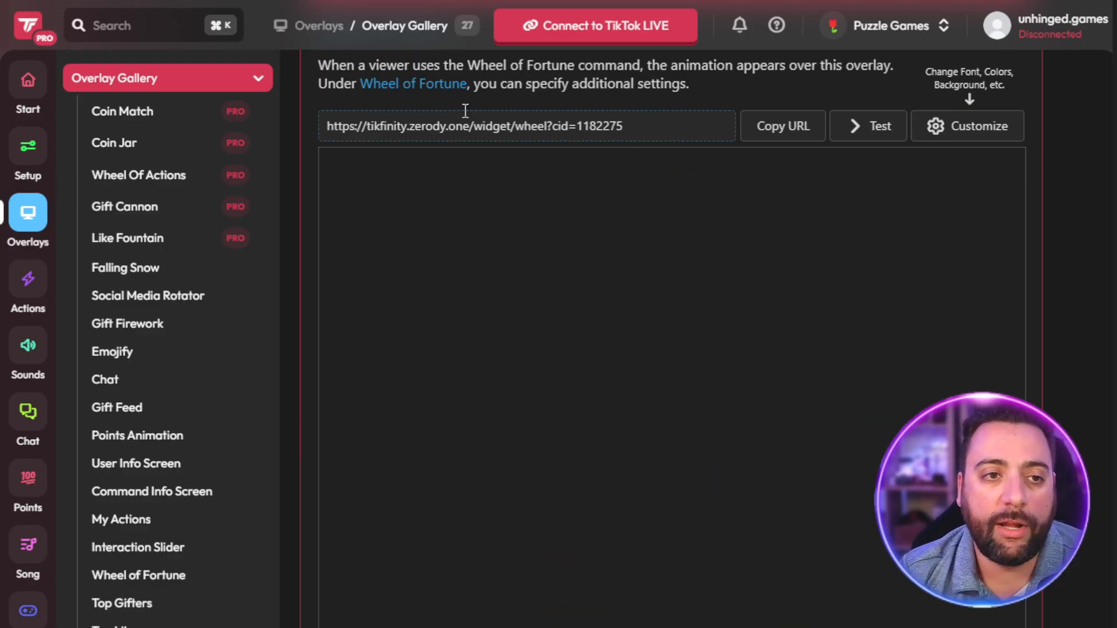
Copy the Wheel of Fortune widget URL with Copy URL and collapse the Overlay Gallery list.
{"action": "left_click_drag", "start_coordinate": [664, 126], "coordinate": [317, 128]}
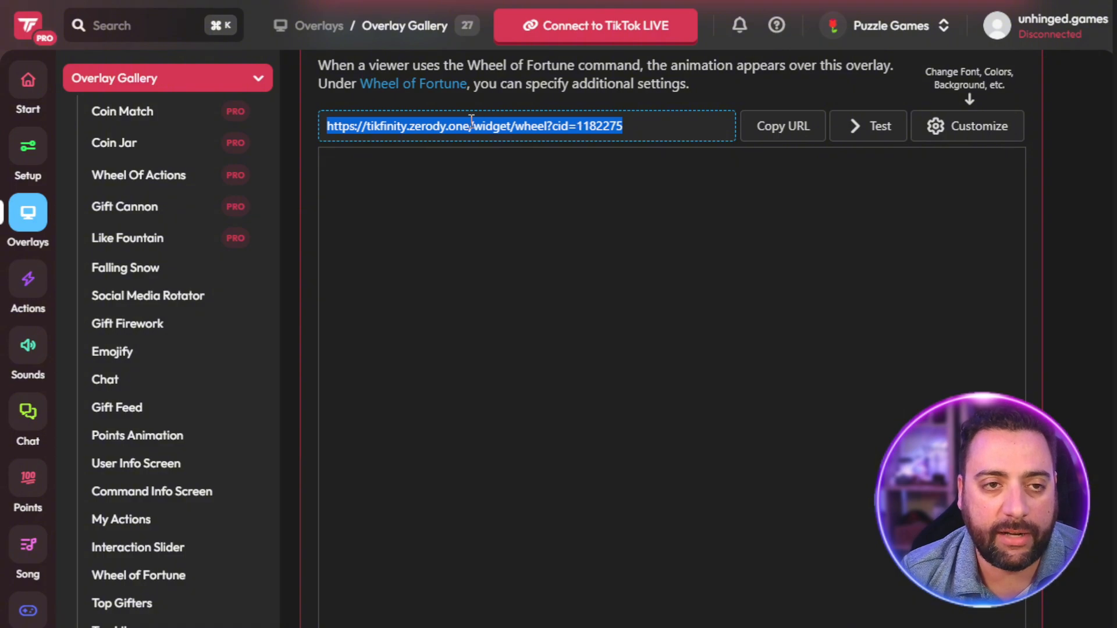
{"action": "left_click", "coordinate": [793, 139]}
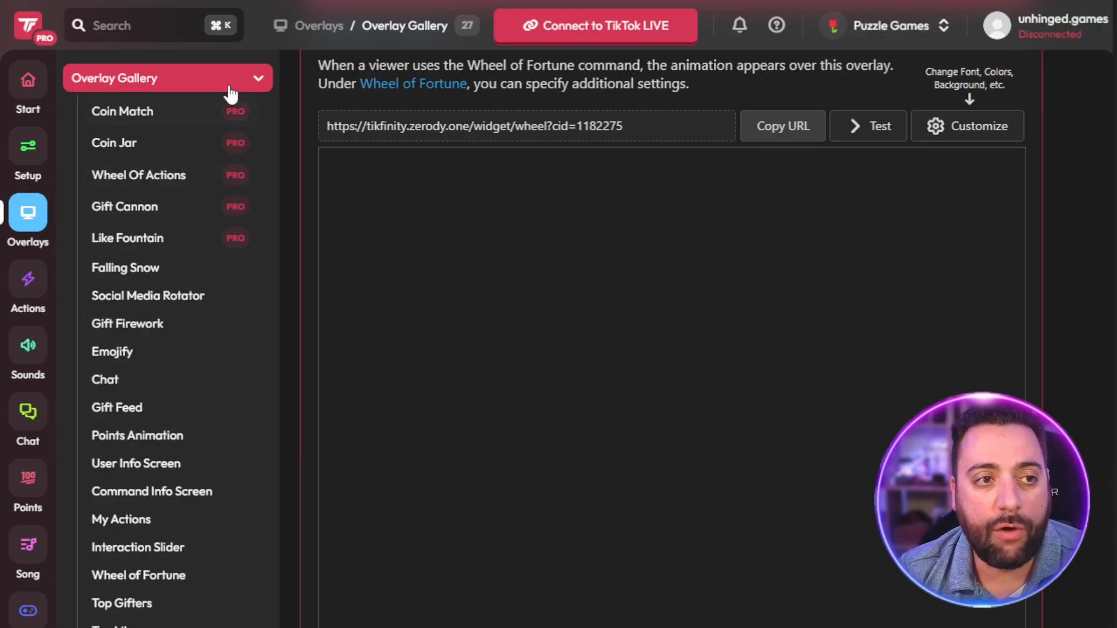
{"action": "left_click", "coordinate": [257, 78]}
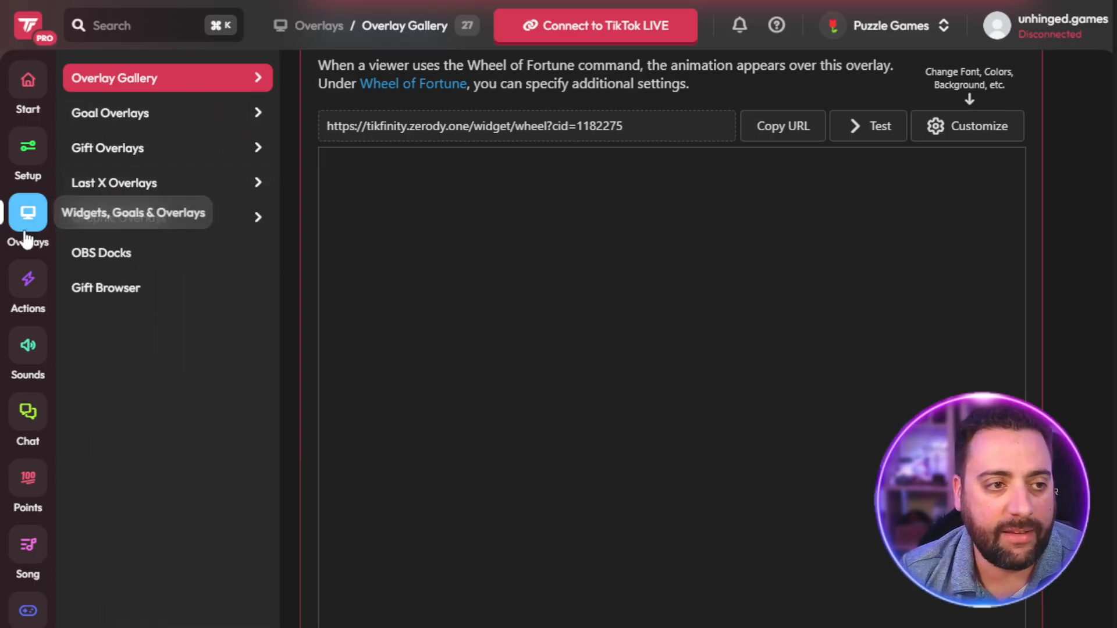
{"action": "scroll", "coordinate": [26, 239], "scroll_direction": "down", "scroll_amount": 1}
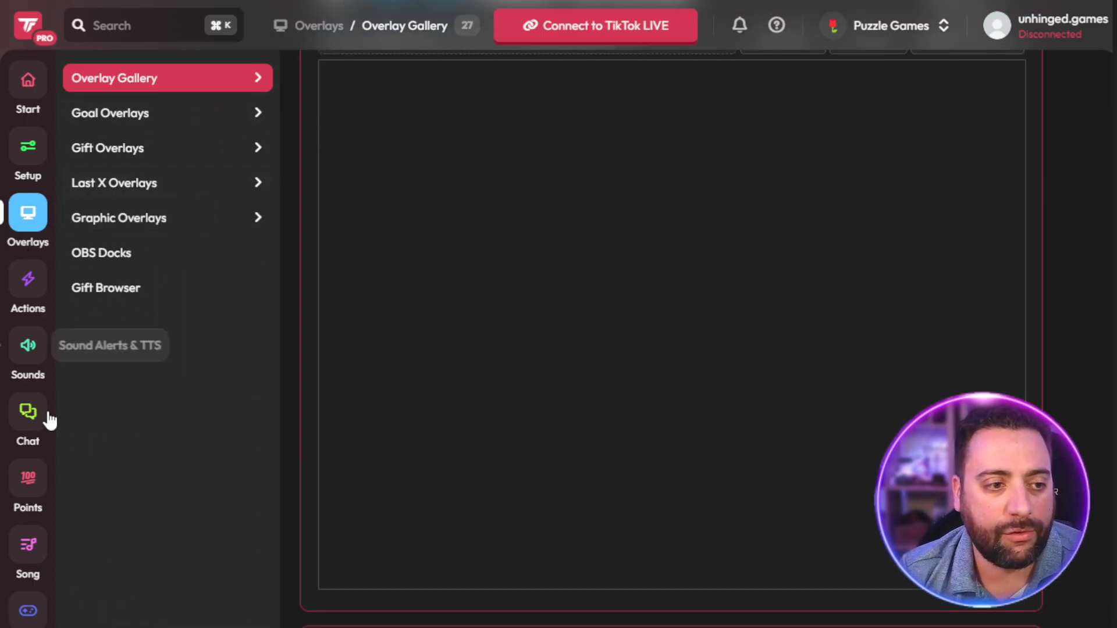
Open Wheel of Fortune under Likeathon, Timer & More and go to its !spin trigger command.
{"action": "left_click", "coordinate": [27, 614]}
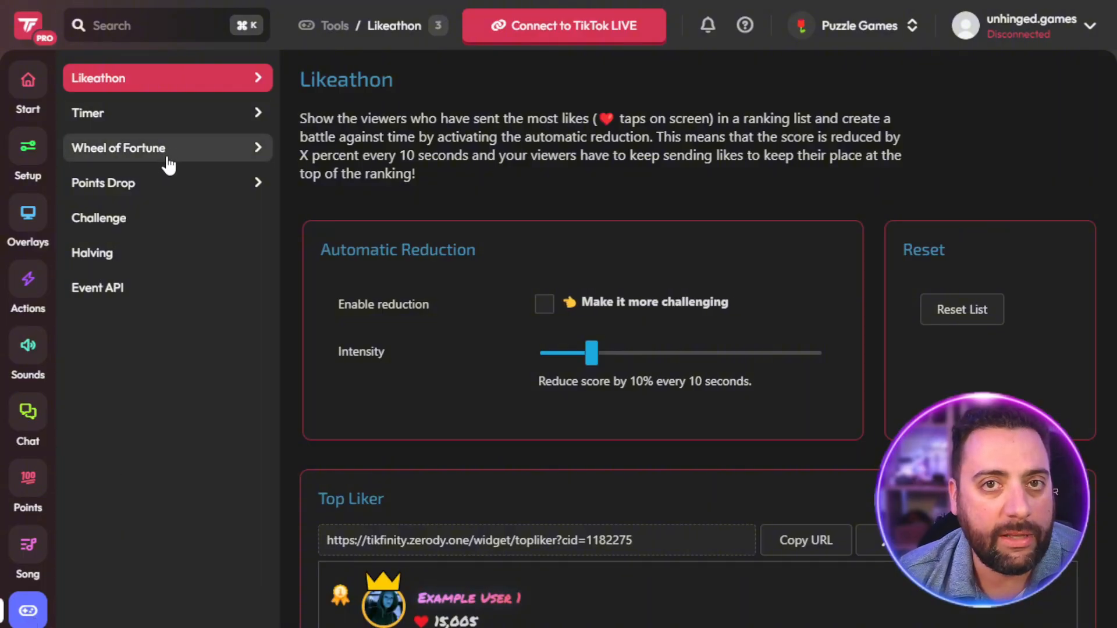
{"action": "left_click", "coordinate": [207, 155]}
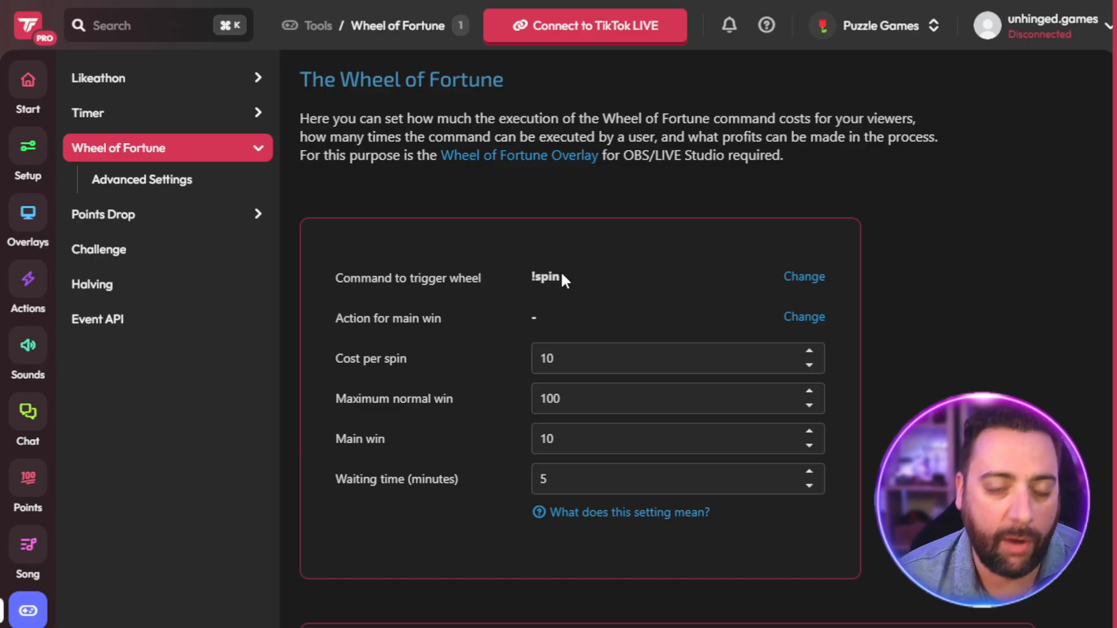
{"action": "left_click", "coordinate": [817, 284]}
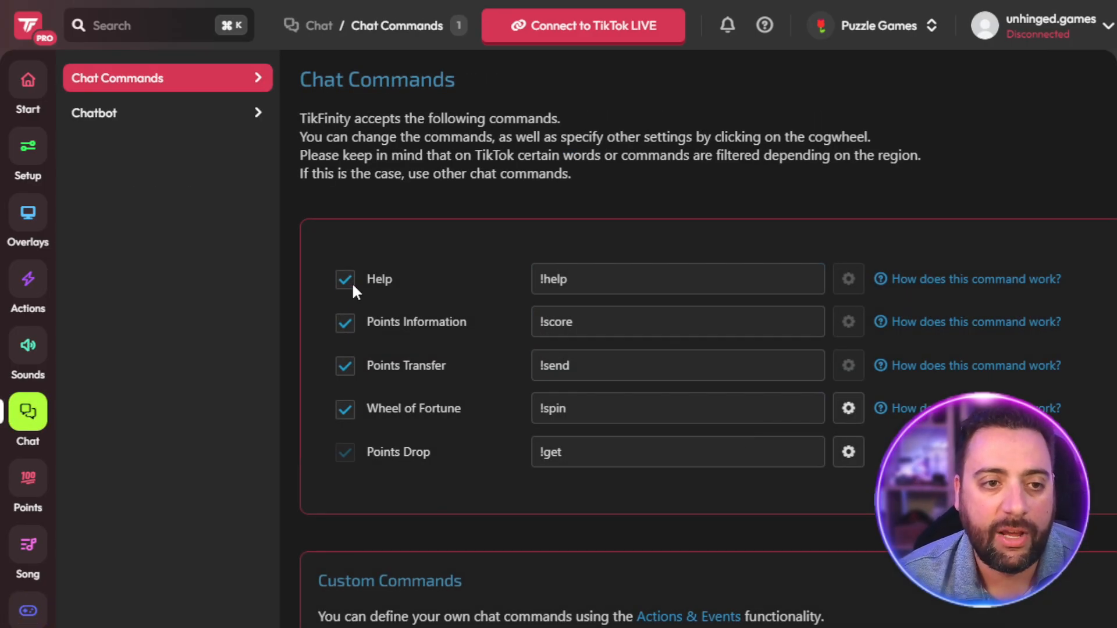
{"action": "left_click_drag", "start_coordinate": [590, 408], "coordinate": [509, 412]}
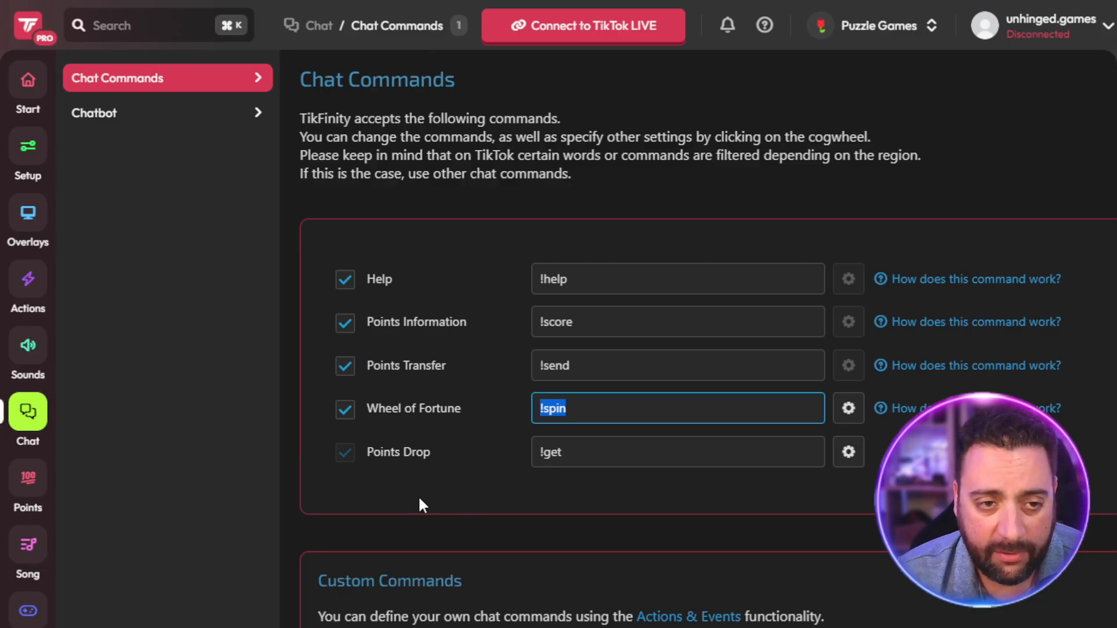
{"action": "left_click", "coordinate": [595, 319]}
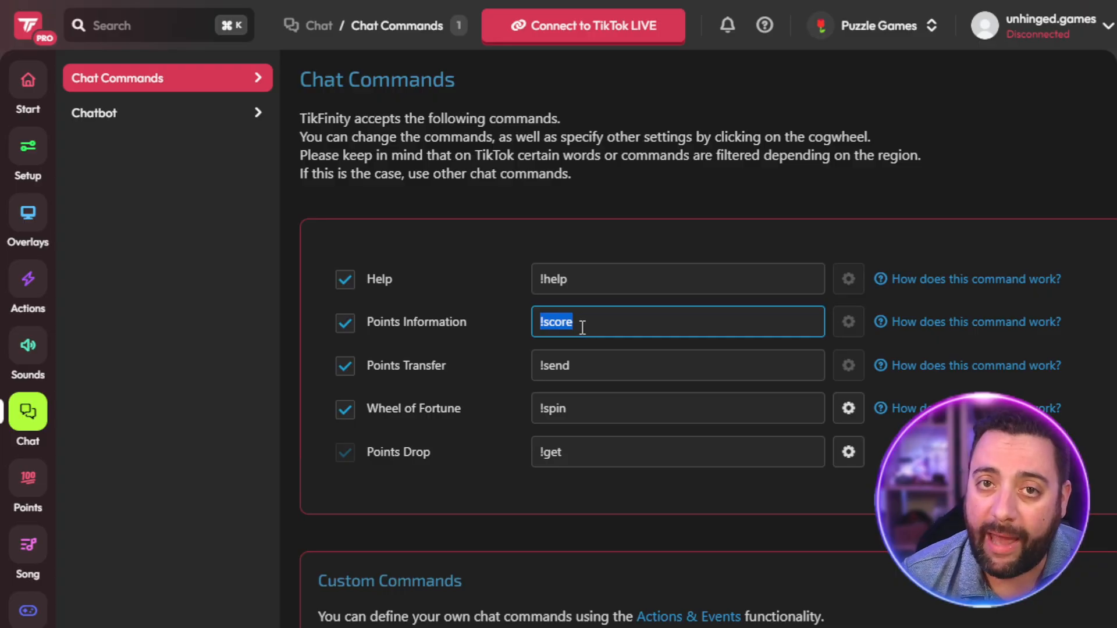
{"action": "left_click", "coordinate": [578, 368]}
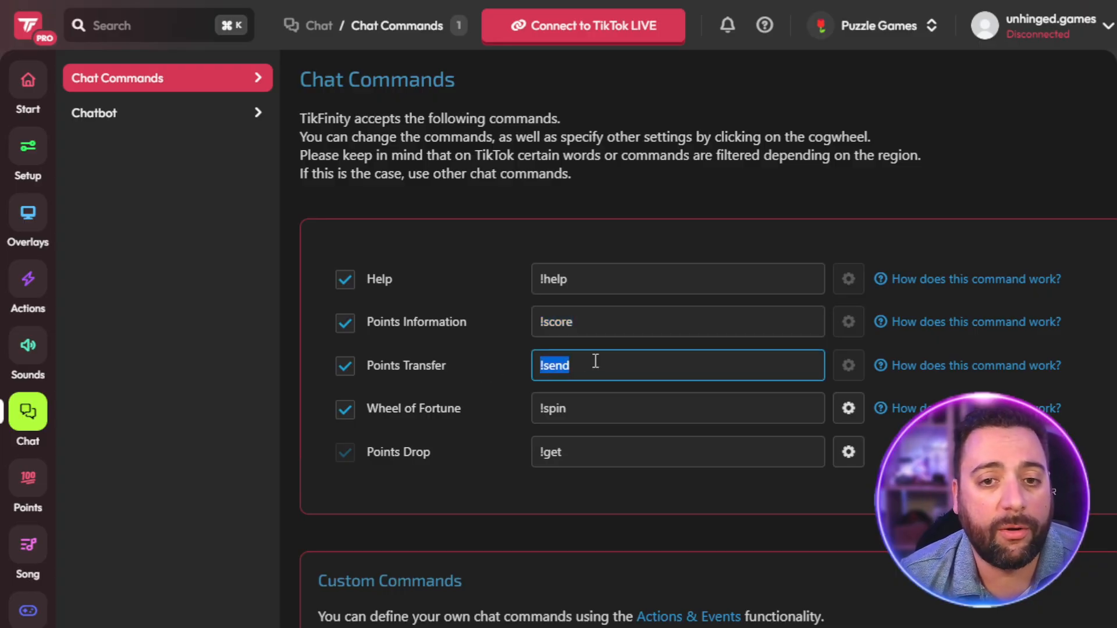
{"action": "left_click", "coordinate": [576, 451]}
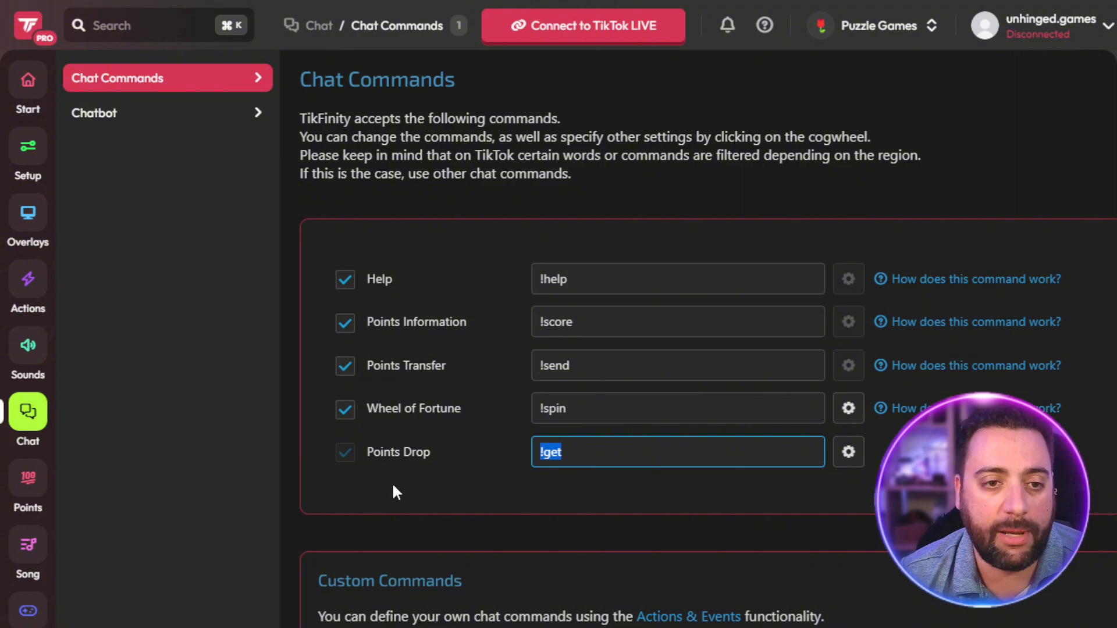
{"action": "left_click", "coordinate": [28, 610]}
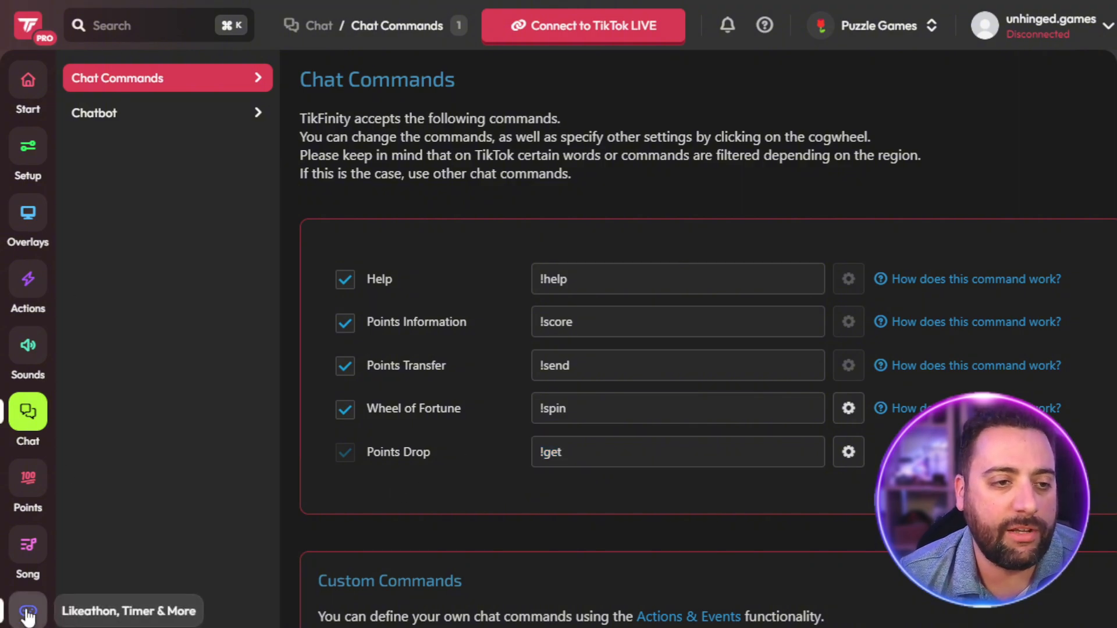
Open the Wheel of Fortune settings and dismiss the main-win action chooser without assigning an action.
{"action": "left_click", "coordinate": [134, 149]}
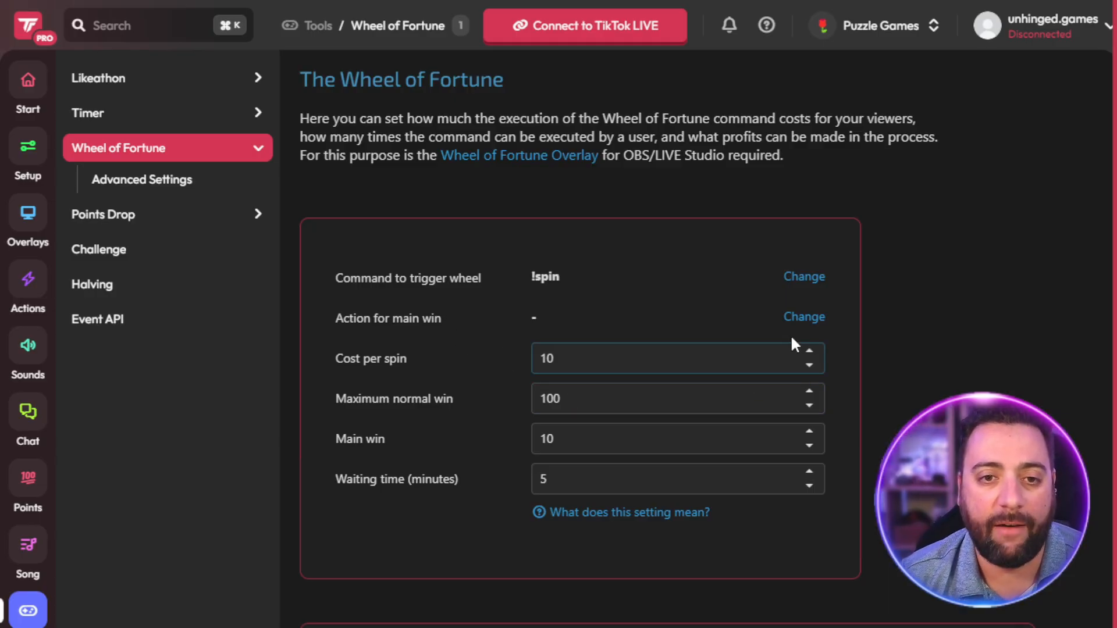
{"action": "left_click", "coordinate": [806, 317]}
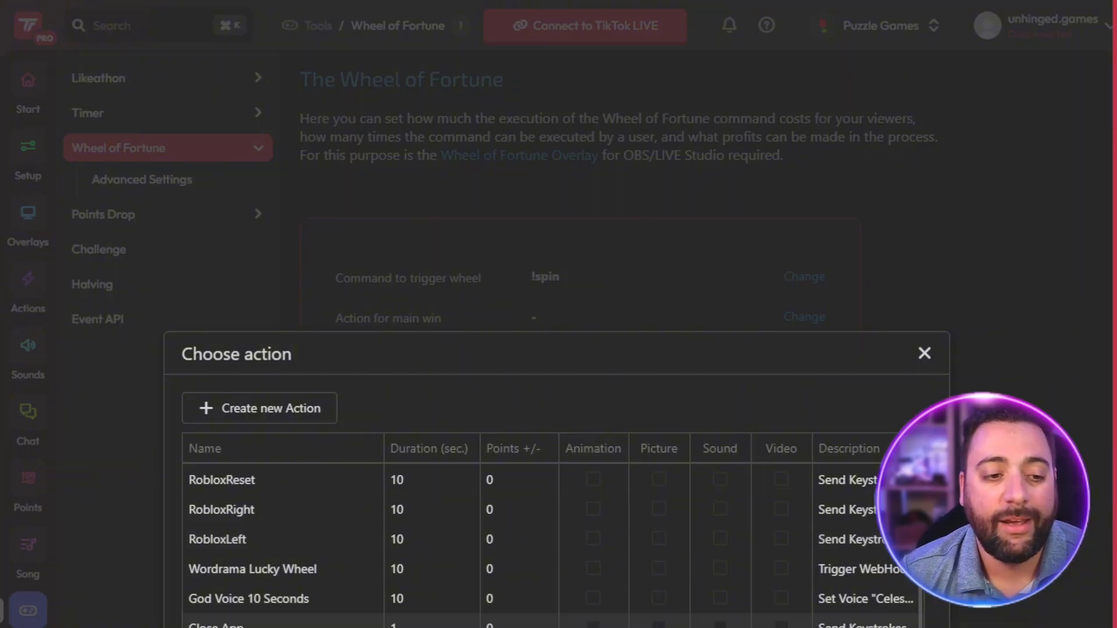
{"action": "left_click", "coordinate": [924, 353]}
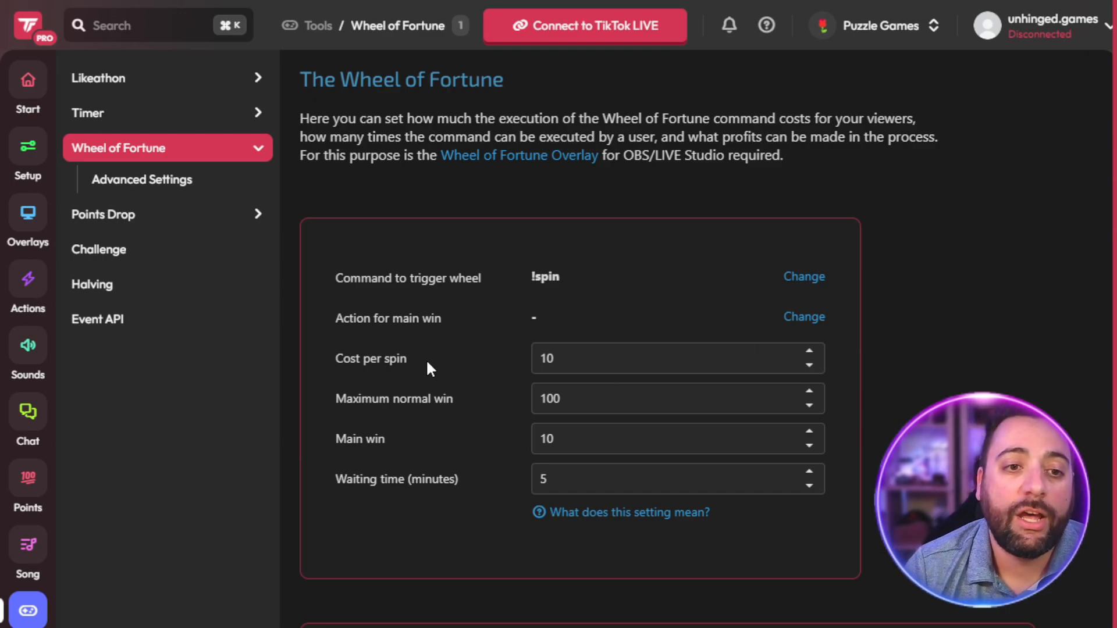
{"action": "left_click_drag", "start_coordinate": [567, 350], "coordinate": [546, 361]}
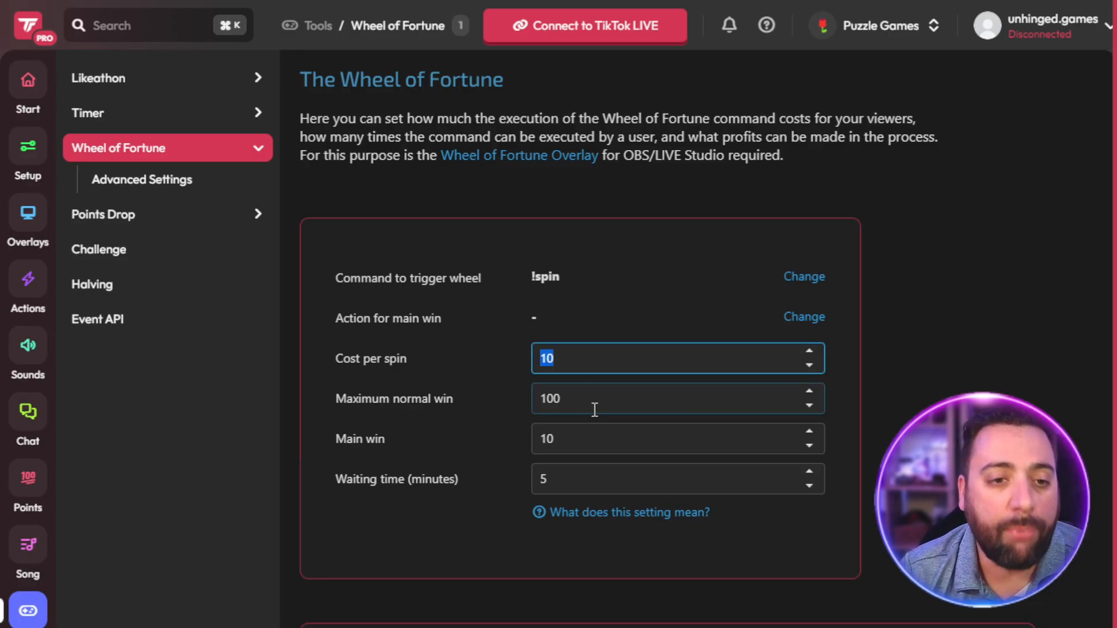
{"action": "left_click_drag", "start_coordinate": [594, 409], "coordinate": [519, 399]}
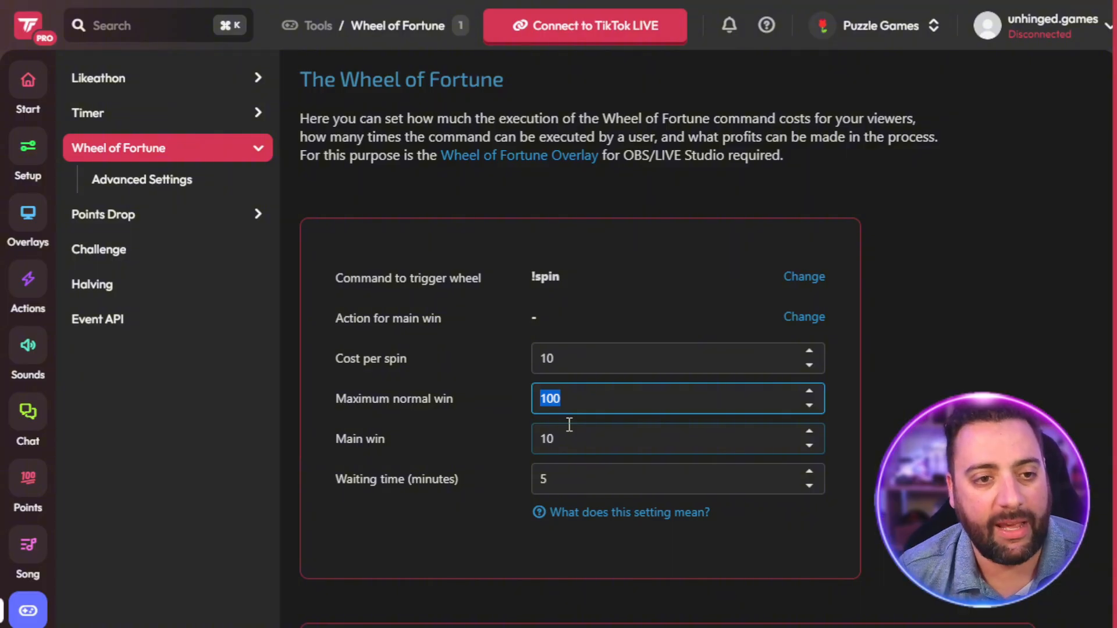
{"action": "left_click", "coordinate": [608, 444]}
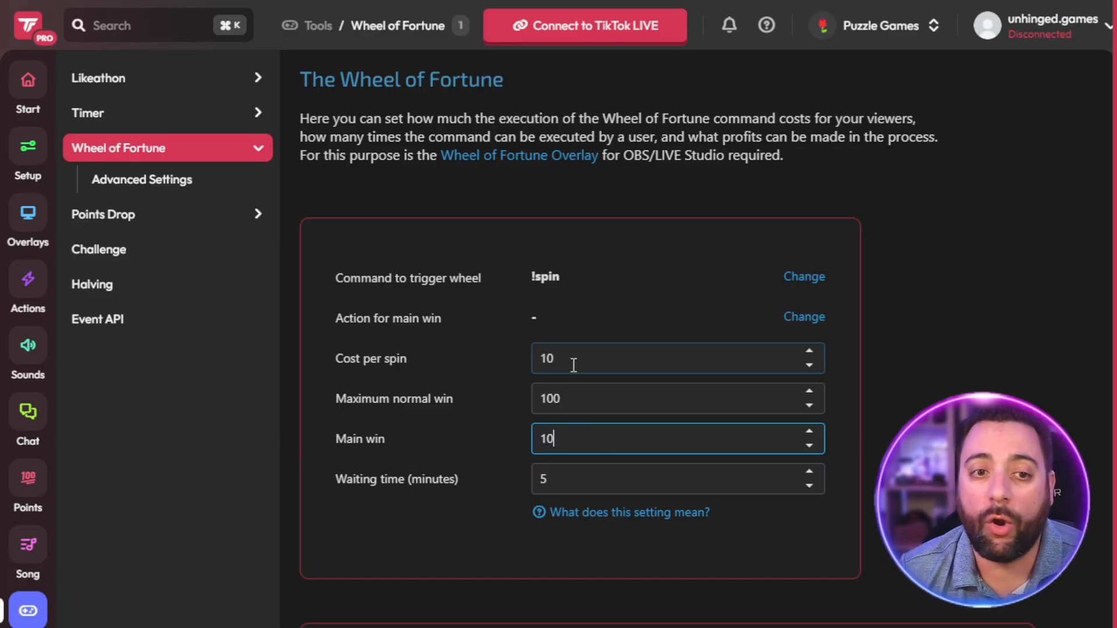
{"action": "double_click", "coordinate": [547, 358]}
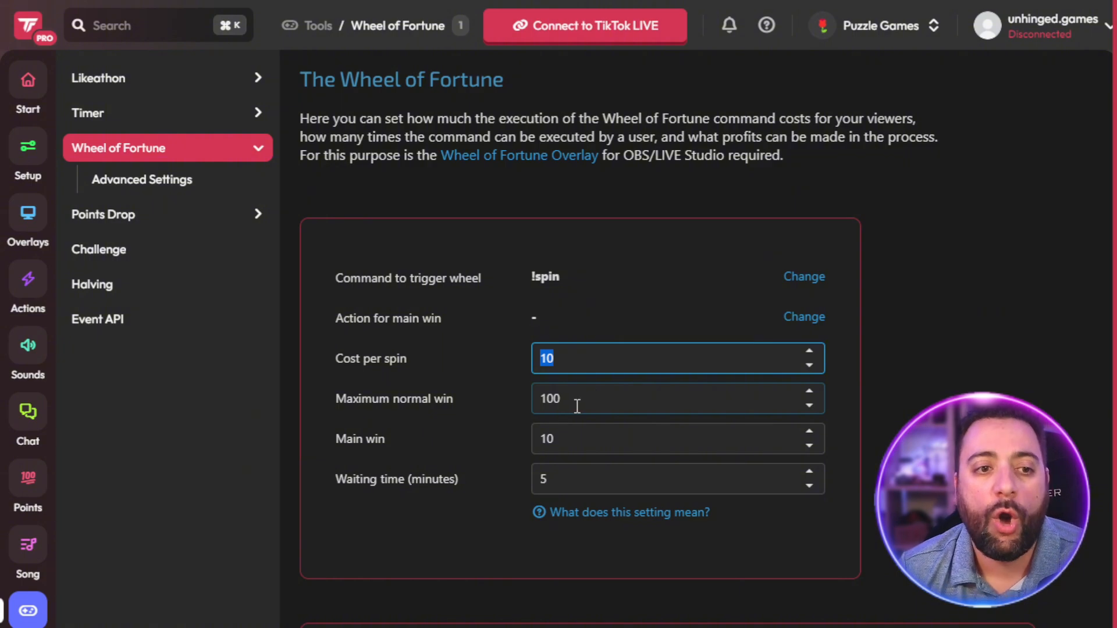
{"action": "key", "text": "Tab"}
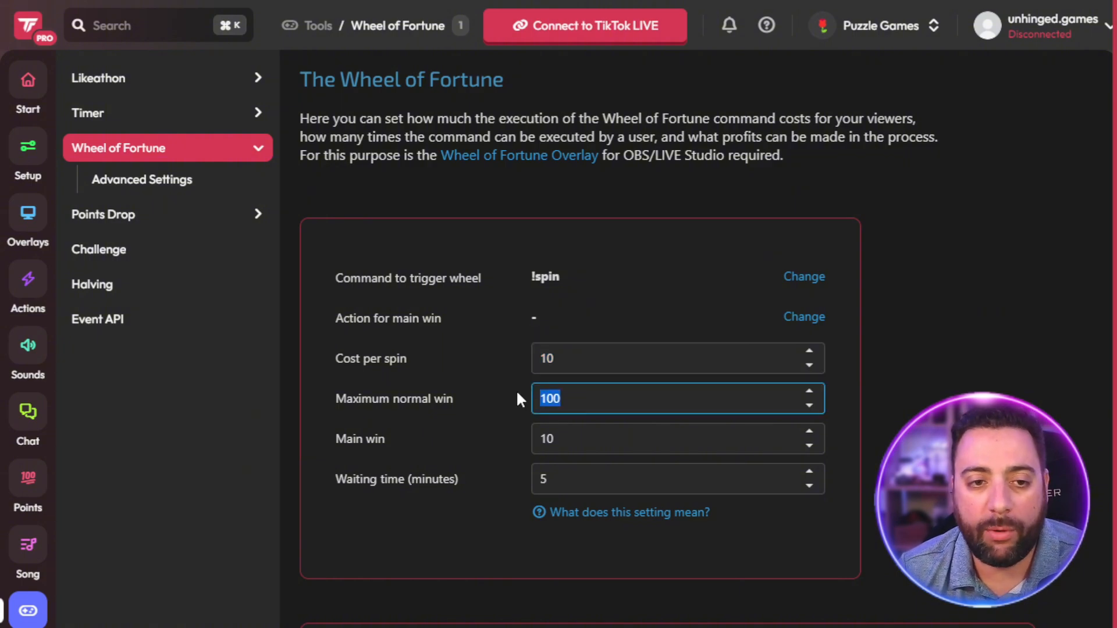
{"action": "key", "text": "Tab"}
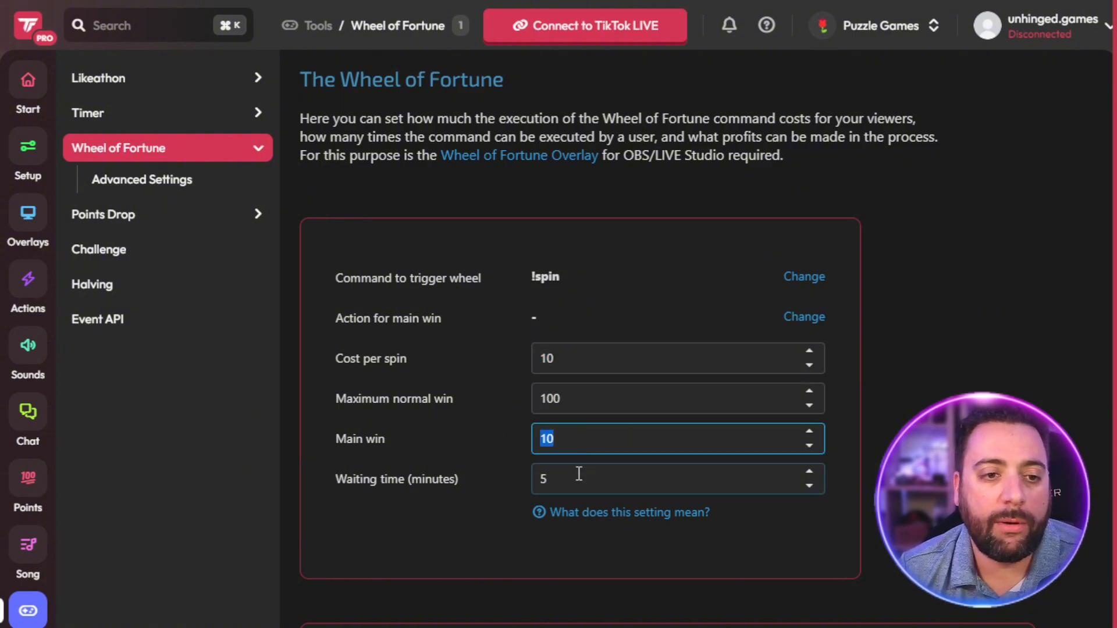
{"action": "key", "text": "Tab"}
{"action": "left_click", "coordinate": [817, 525]}
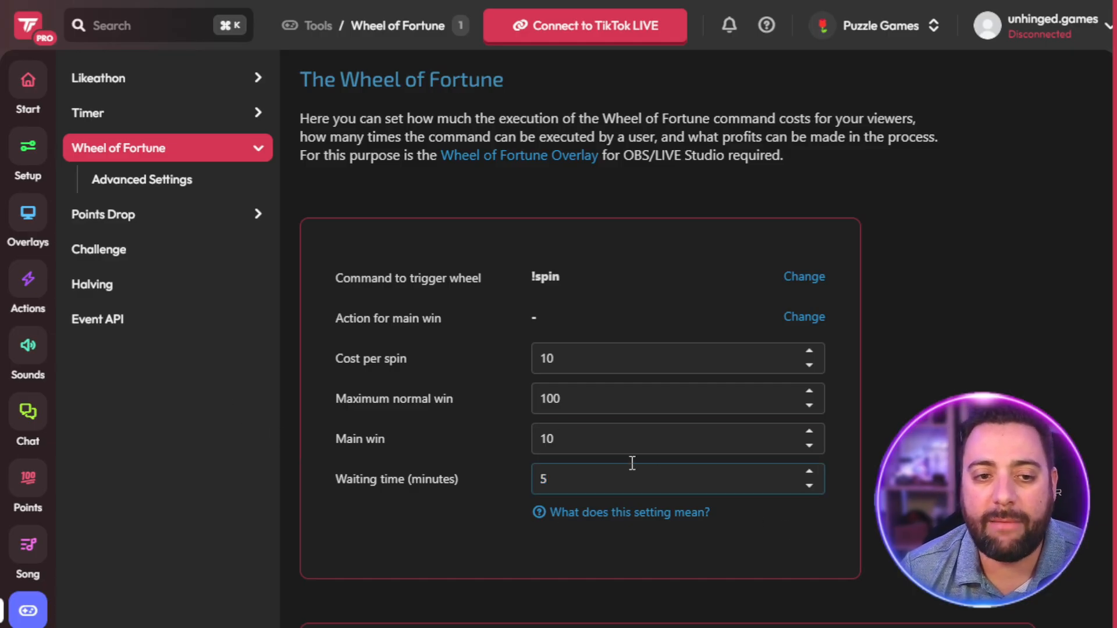
{"action": "left_click", "coordinate": [532, 488]}
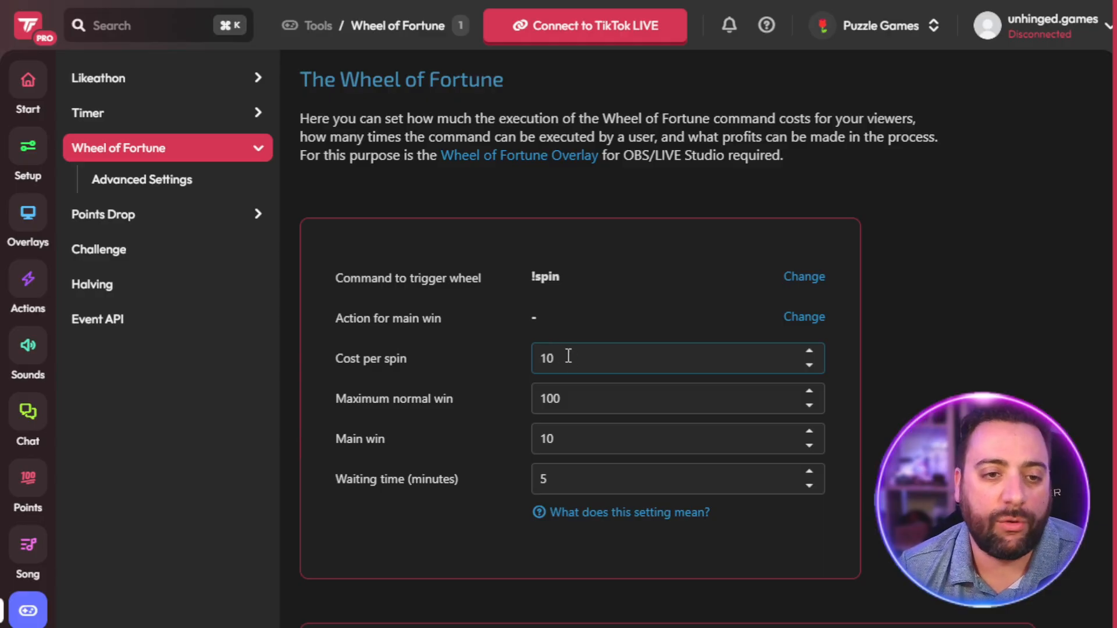
{"action": "left_click_drag", "start_coordinate": [569, 357], "coordinate": [530, 349]}
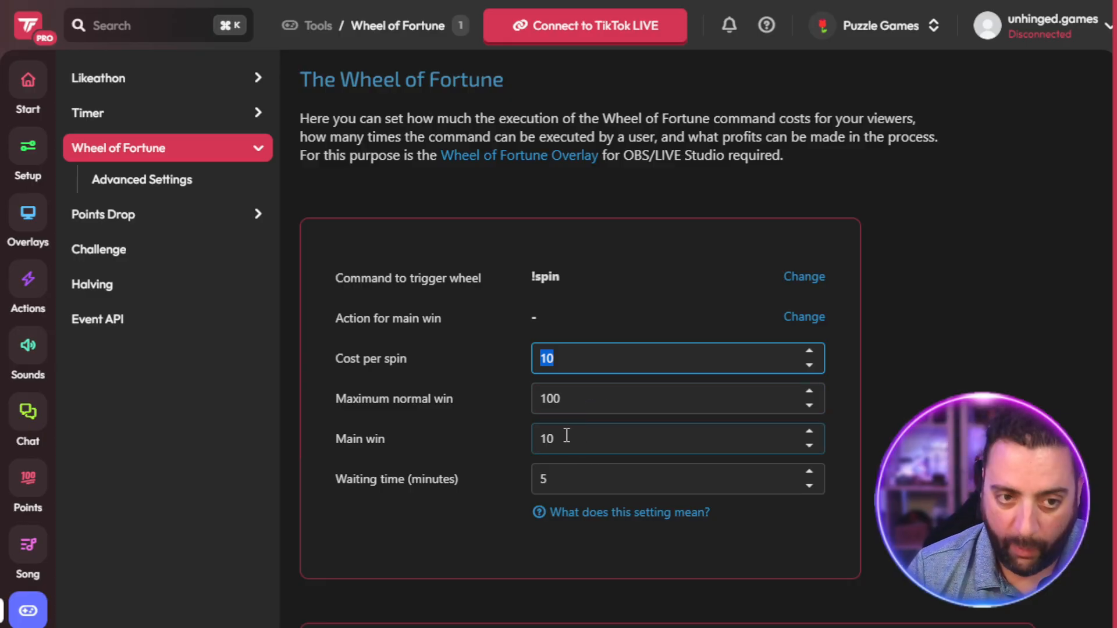
{"action": "left_click_drag", "start_coordinate": [582, 402], "coordinate": [499, 398]}
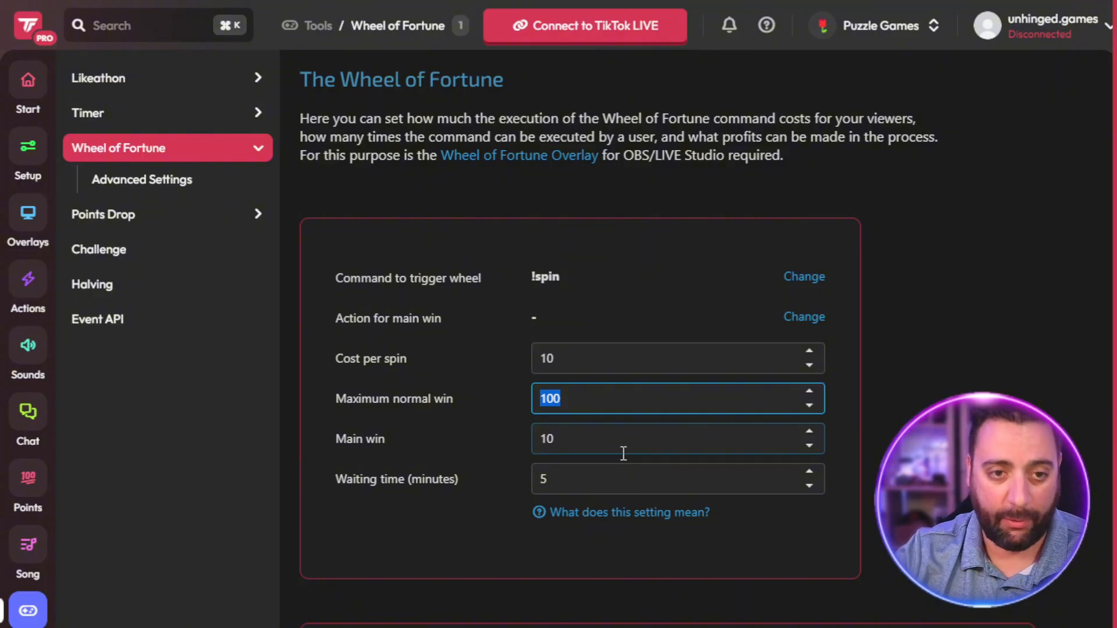
{"action": "left_click", "coordinate": [474, 486]}
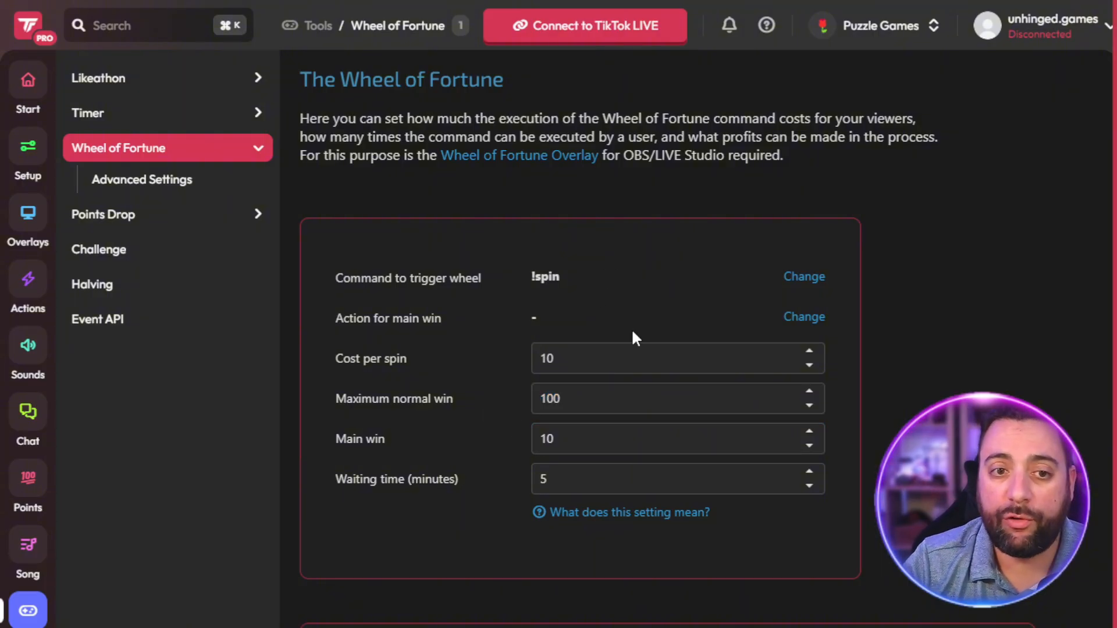
{"action": "left_click", "coordinate": [573, 357]}
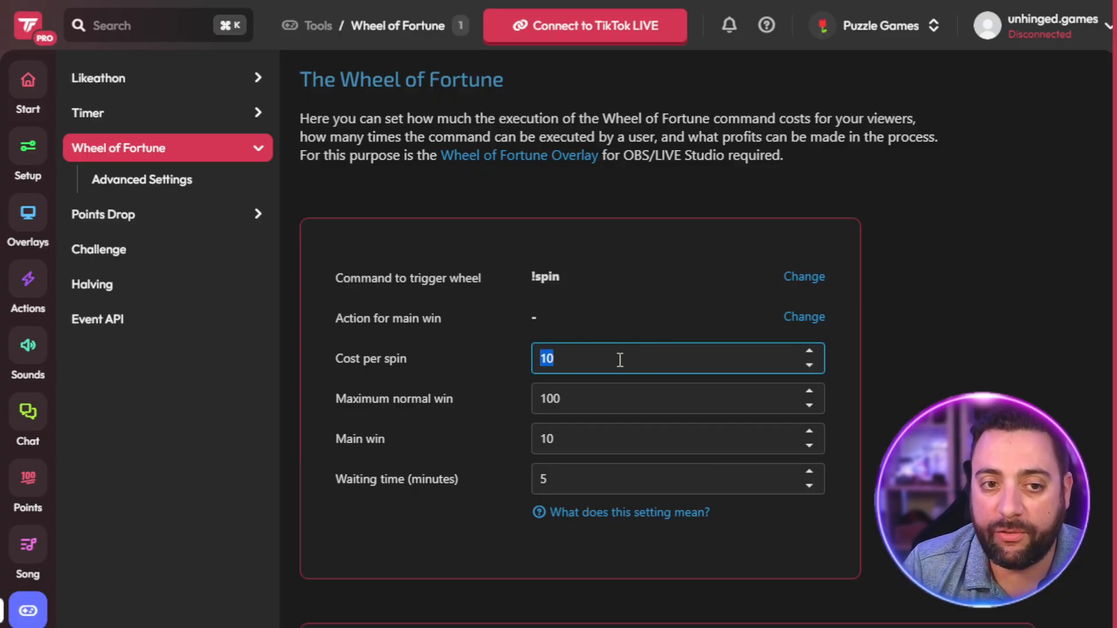
{"action": "left_click", "coordinate": [580, 359]}
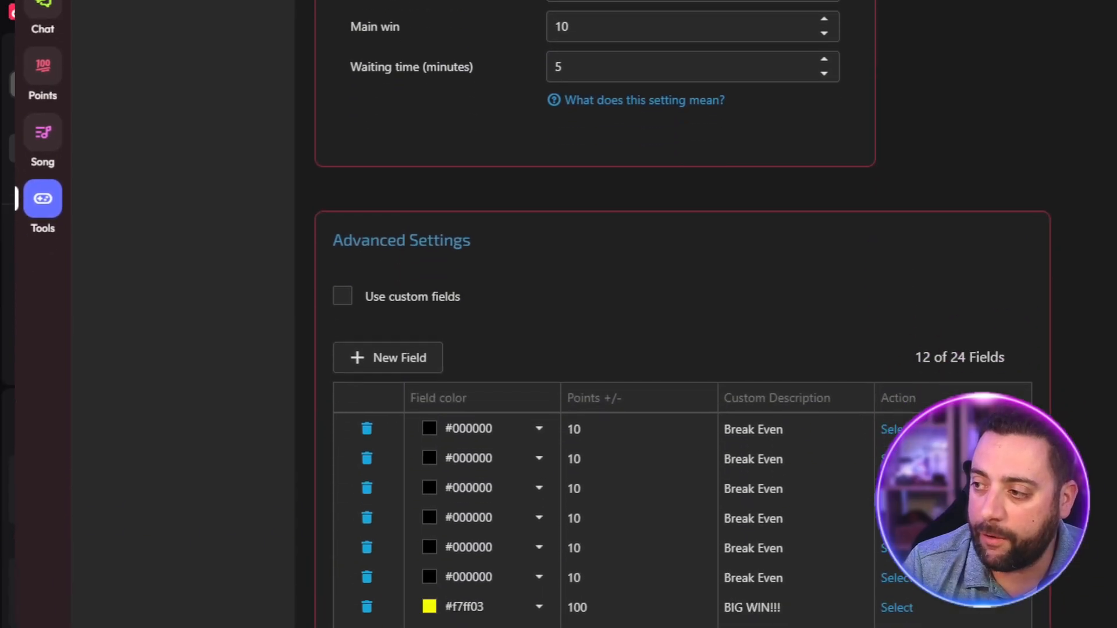
{"action": "scroll", "coordinate": [686, 314], "scroll_direction": "down", "scroll_amount": 4}
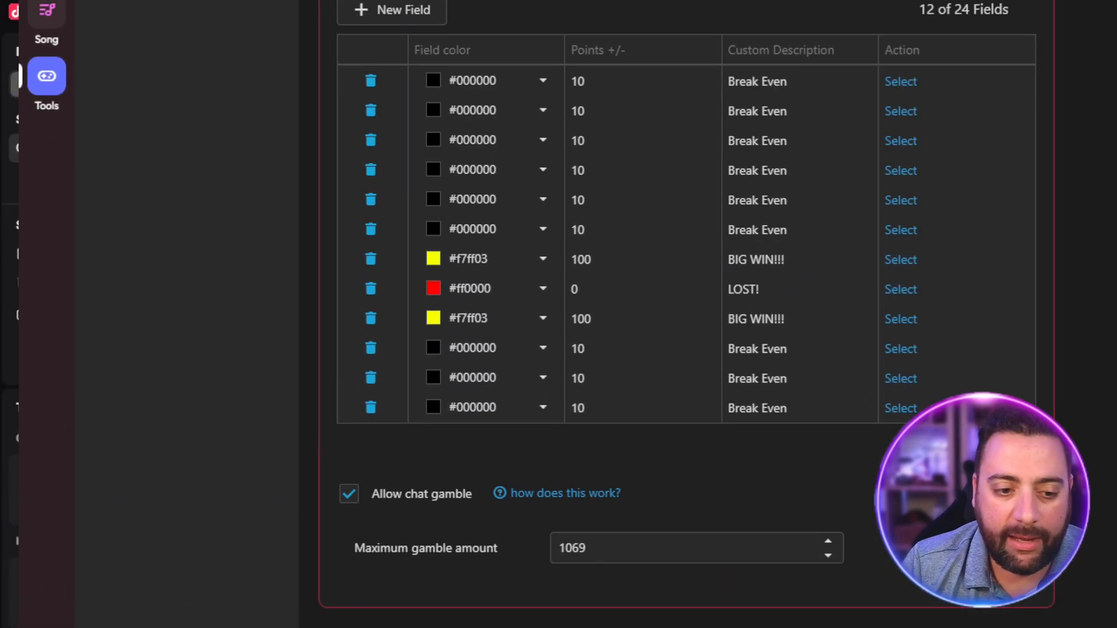
{"action": "left_click", "coordinate": [350, 497]}
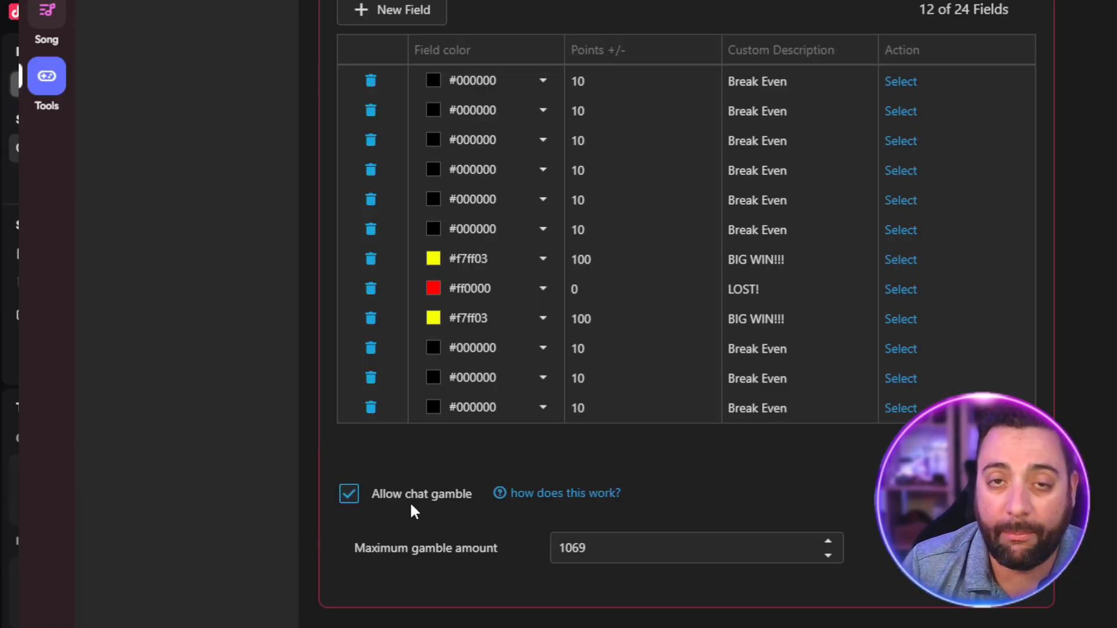
{"action": "left_click", "coordinate": [617, 548]}
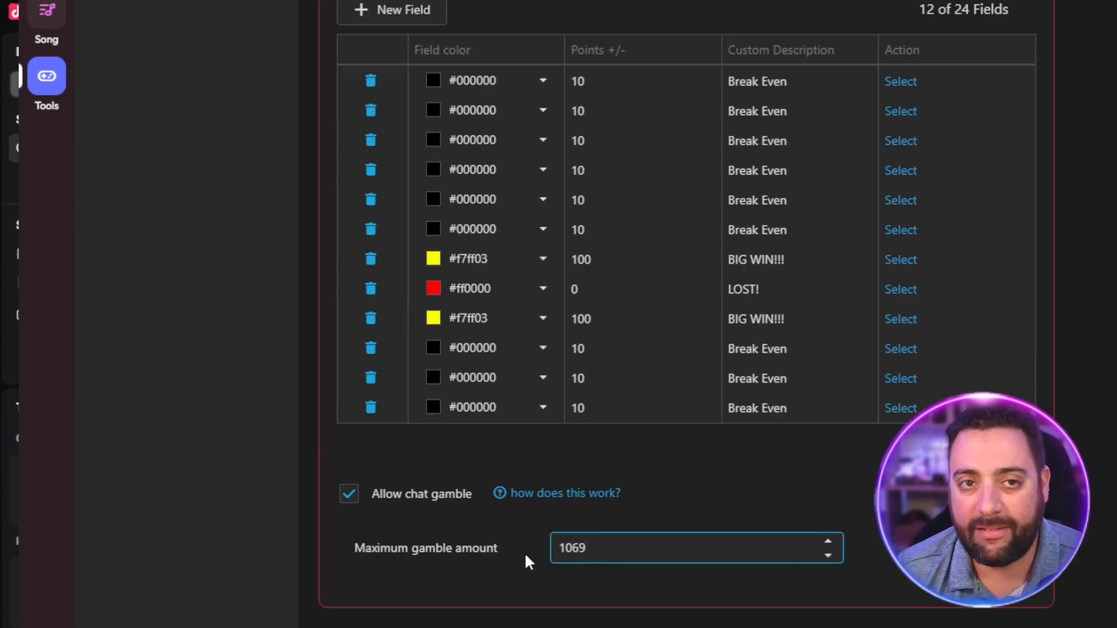
{"action": "scroll", "coordinate": [511, 280], "scroll_direction": "up", "scroll_amount": 4}
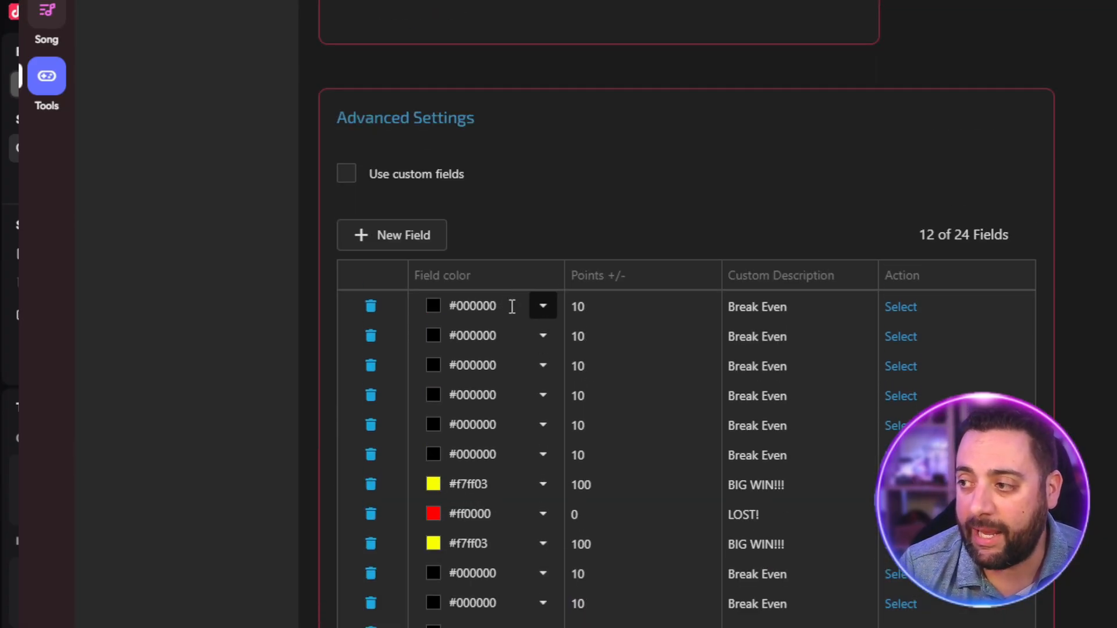
{"action": "scroll", "coordinate": [559, 314], "scroll_direction": "up", "scroll_amount": 10}
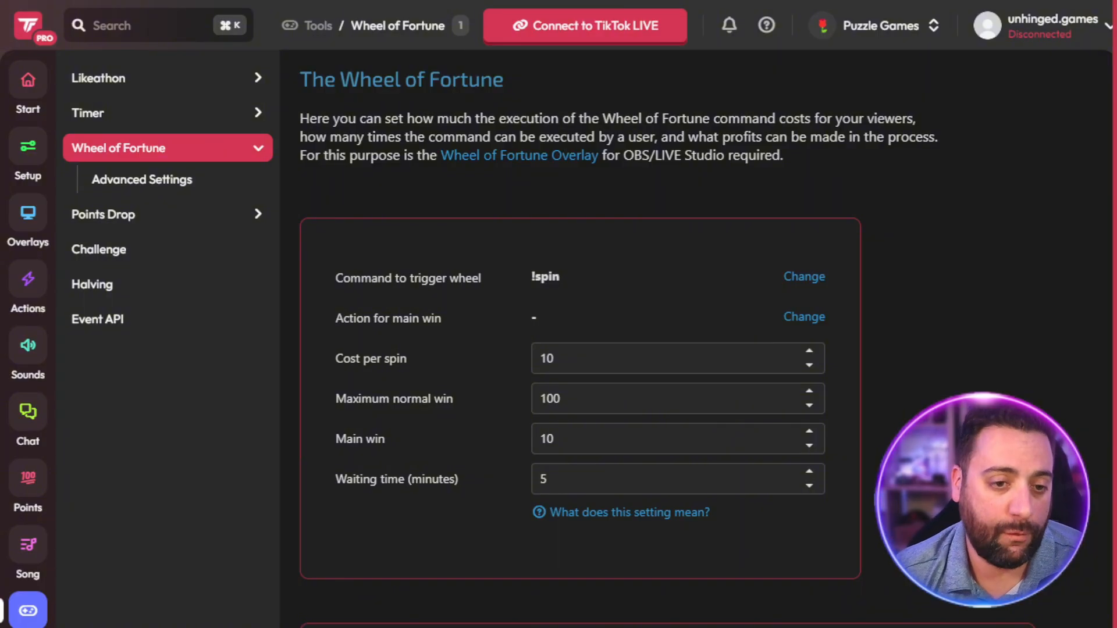
Scroll through the Wheel of Fortune cost and Advanced Settings.
{"action": "scroll", "coordinate": [580, 349], "scroll_direction": "down", "scroll_amount": 4}
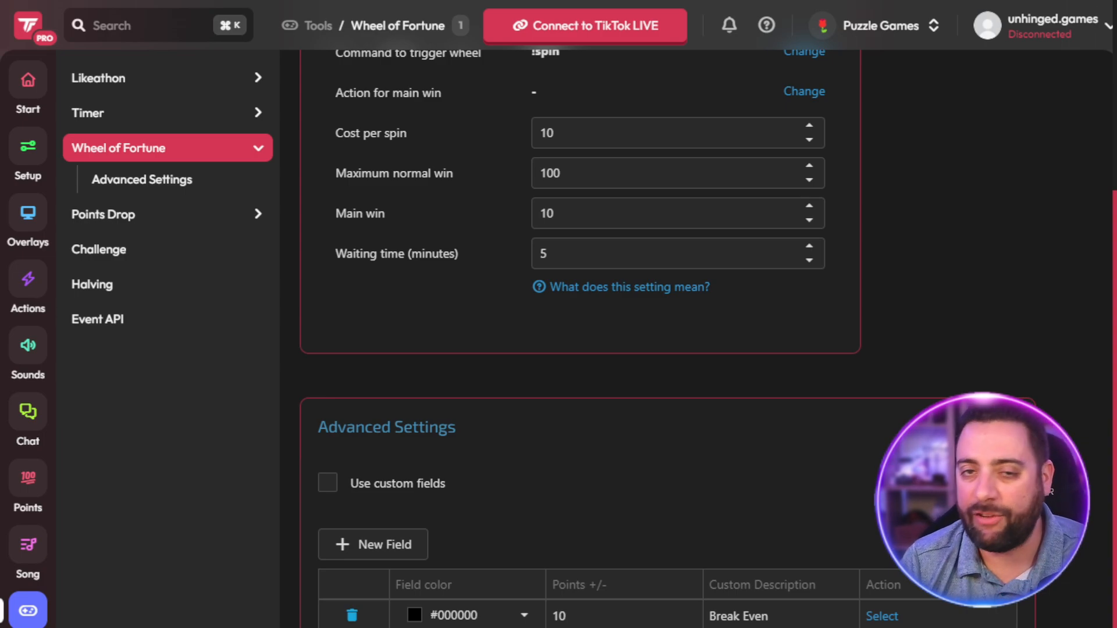
{"action": "scroll", "coordinate": [582, 338], "scroll_direction": "up", "scroll_amount": 4}
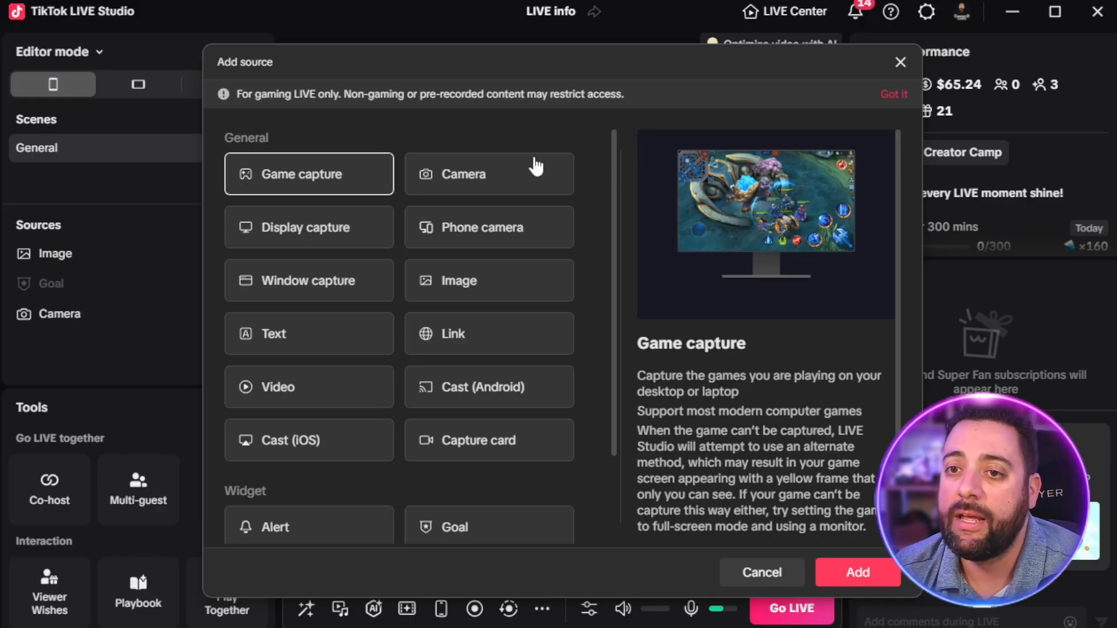
Add a Link source with the pasted TikFinity wheel widget URL, leaving sound and always-keep-active on.
{"action": "left_click", "coordinate": [470, 345]}
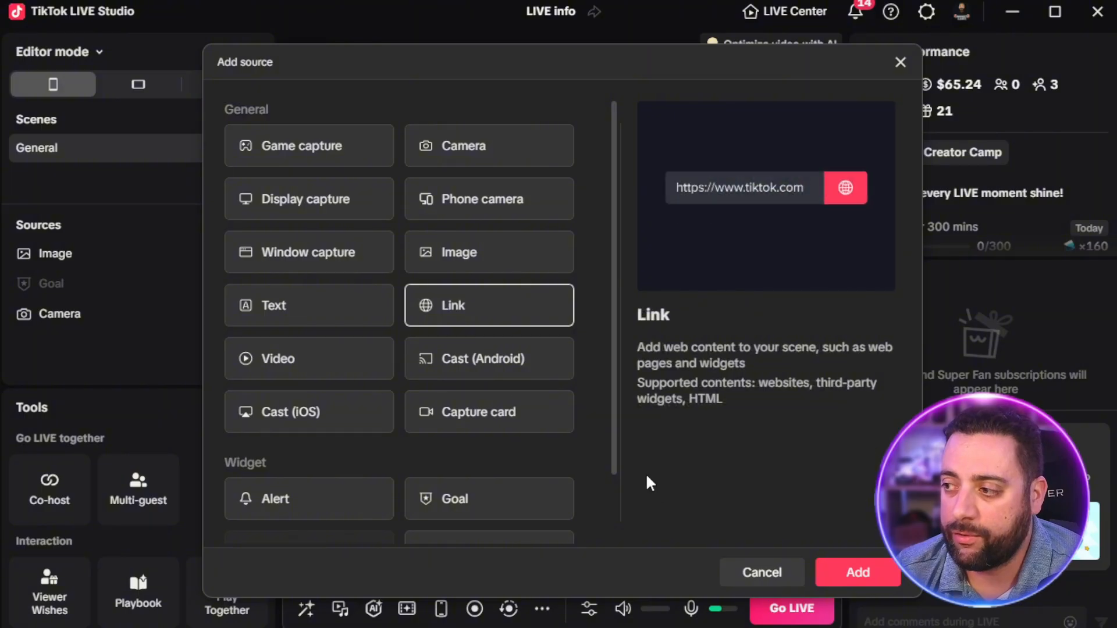
{"action": "left_click", "coordinate": [857, 573]}
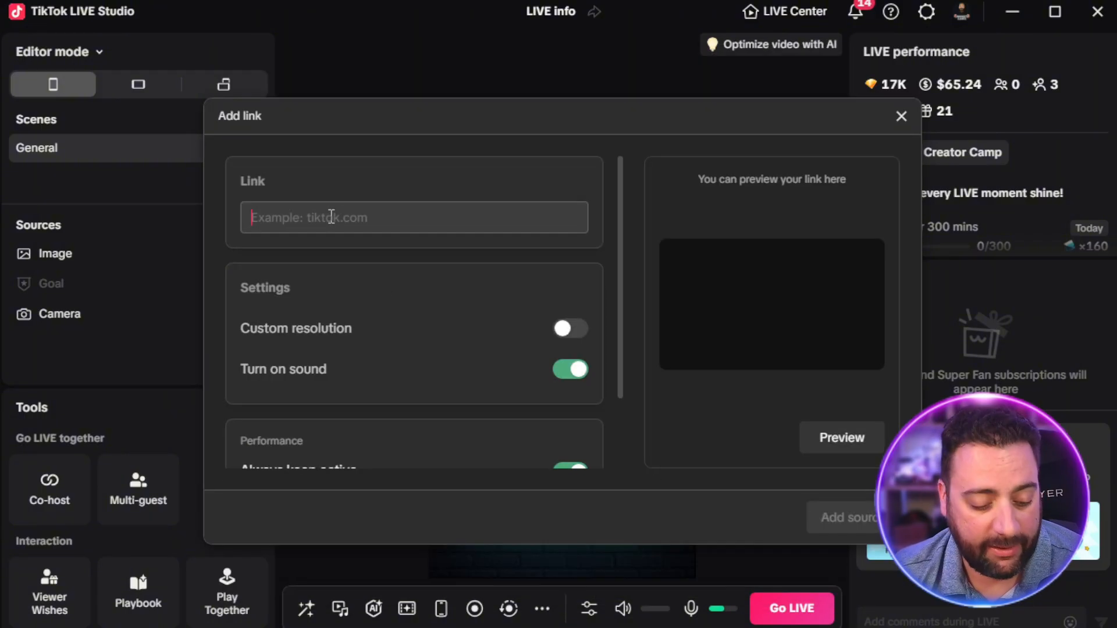
{"action": "left_click", "coordinate": [331, 217]}
{"action": "type", "text": "https://tikfinity.zerody.one/widget/wheel?cid=1182275"}
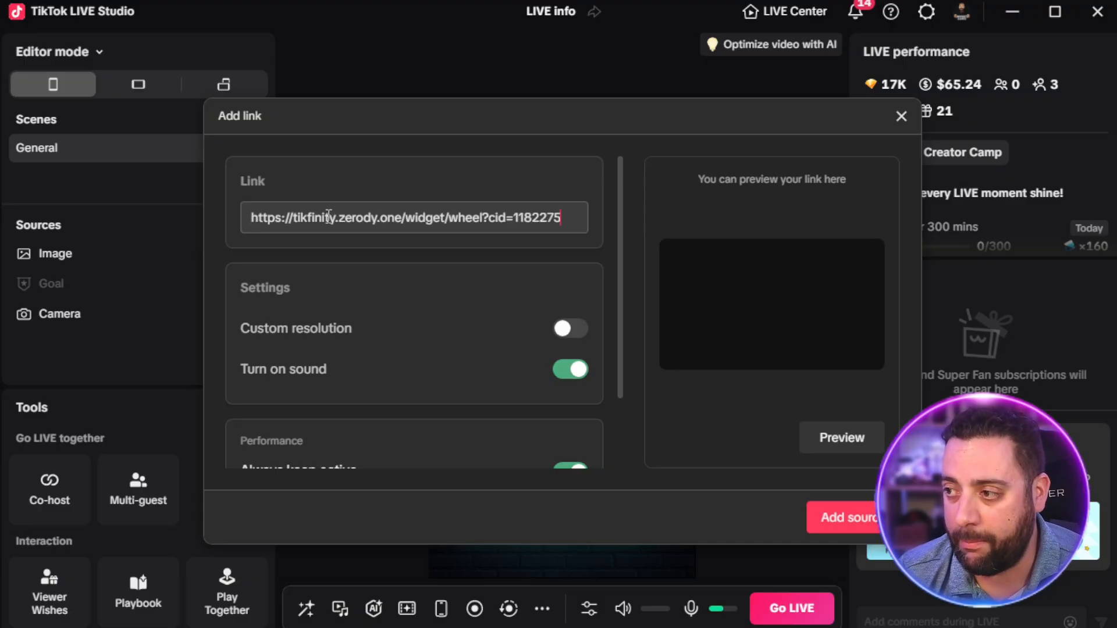
{"action": "scroll", "coordinate": [436, 343], "scroll_direction": "down", "scroll_amount": 2}
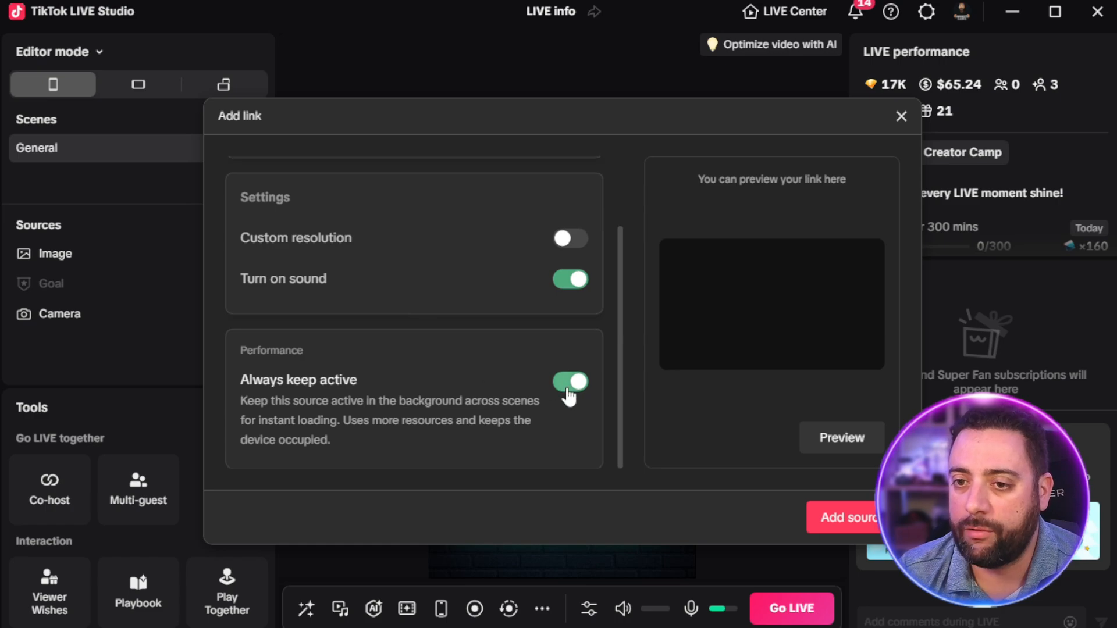
{"action": "scroll", "coordinate": [366, 285], "scroll_direction": "up", "scroll_amount": 2}
{"action": "scroll", "coordinate": [384, 279], "scroll_direction": "down", "scroll_amount": 2}
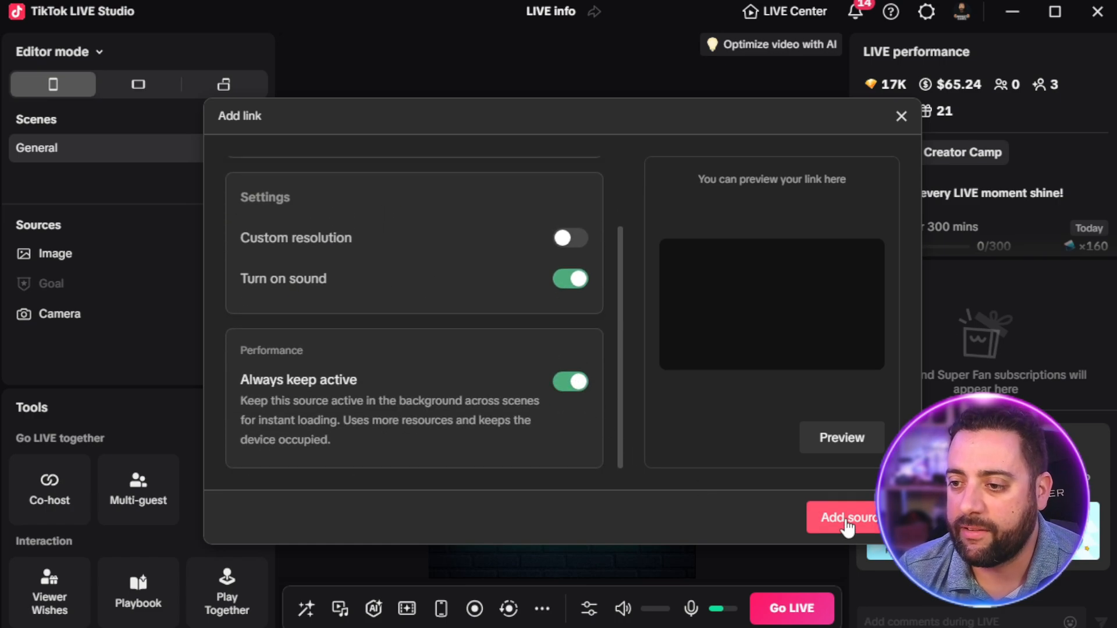
{"action": "left_click", "coordinate": [848, 523]}
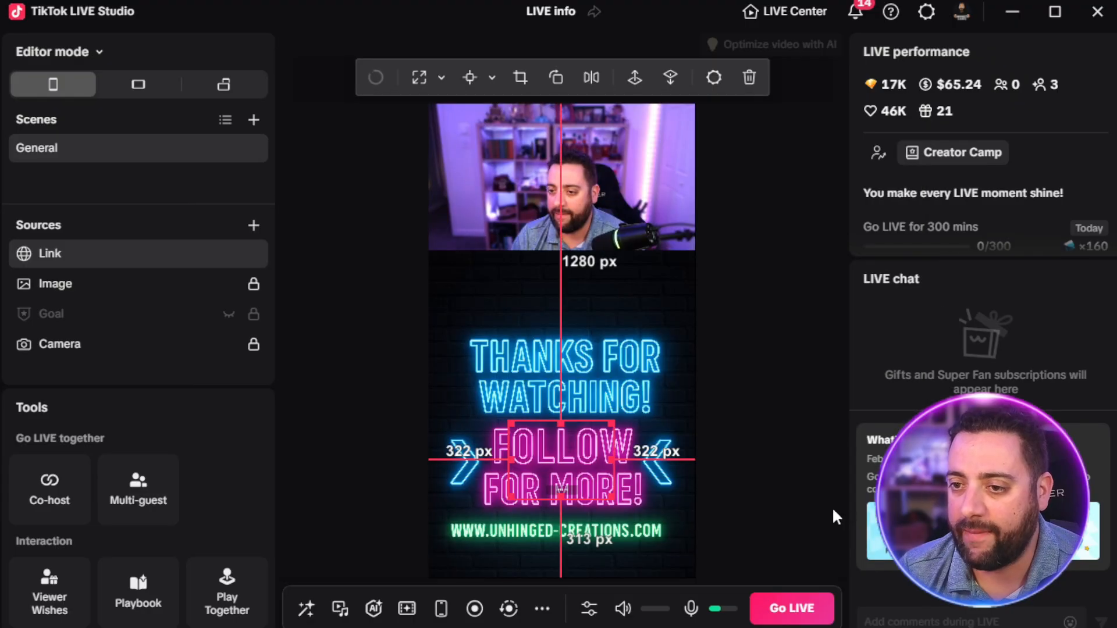
Move the Link source up under the camera and enlarge it above the THANKS FOR WATCHING text.
{"action": "left_click_drag", "start_coordinate": [564, 474], "coordinate": [555, 310]}
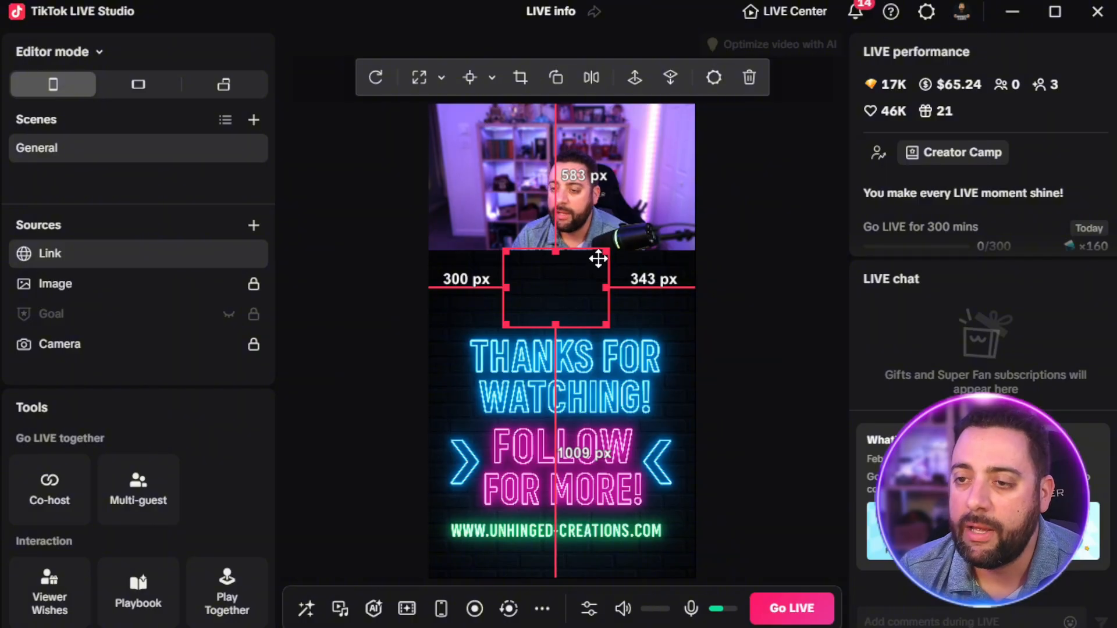
{"action": "left_click_drag", "start_coordinate": [608, 251], "coordinate": [610, 237]}
{"action": "left_click_drag", "start_coordinate": [579, 275], "coordinate": [546, 282]}
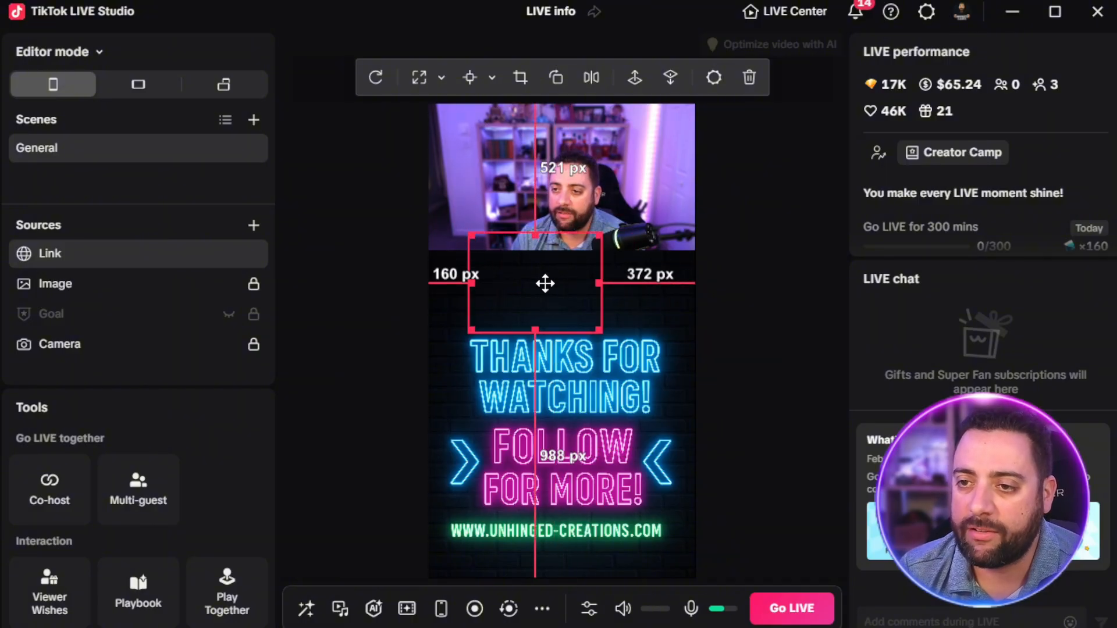
{"action": "left_click_drag", "start_coordinate": [581, 246], "coordinate": [642, 203]}
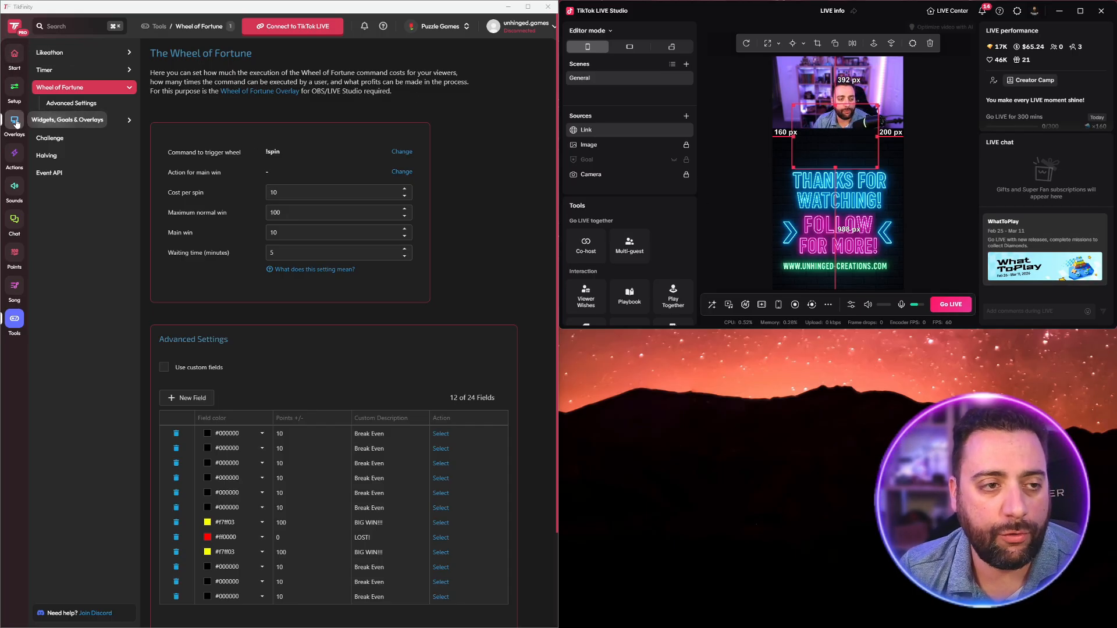
Open the Wheel of Fortune overlay in the Overlay Gallery and run a Test spin.
{"action": "left_click", "coordinate": [39, 120]}
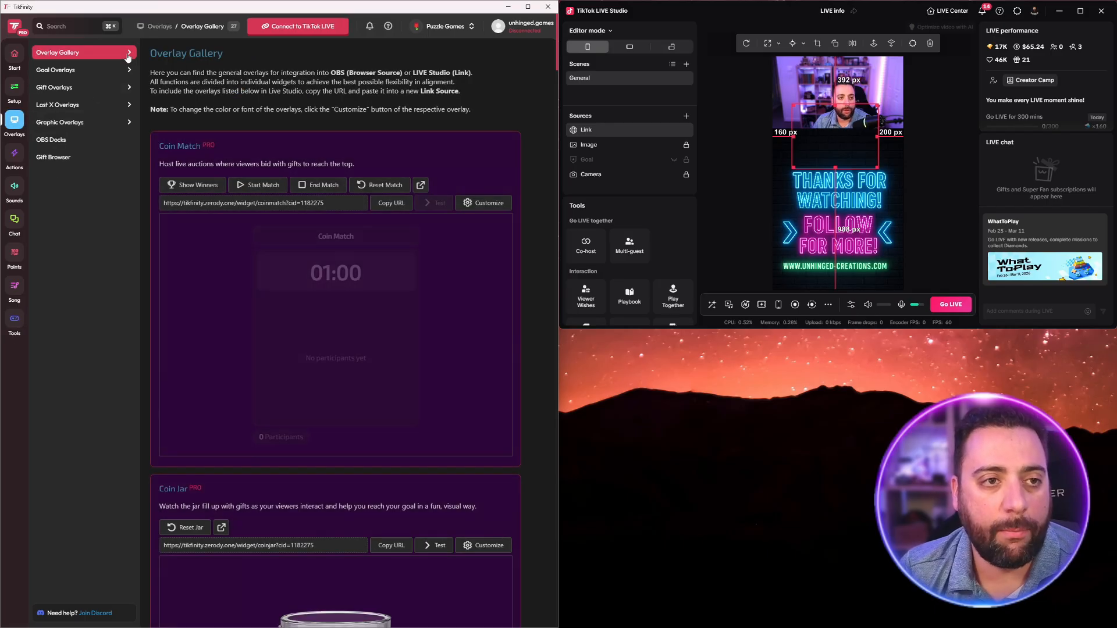
{"action": "left_click", "coordinate": [73, 303]}
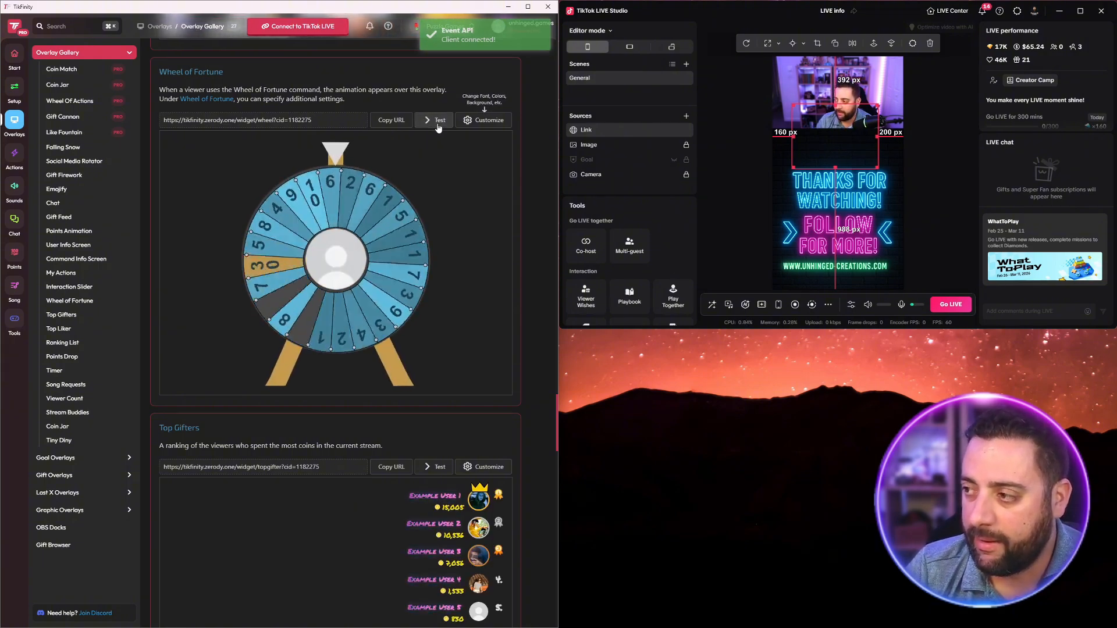
{"action": "left_click", "coordinate": [438, 124]}
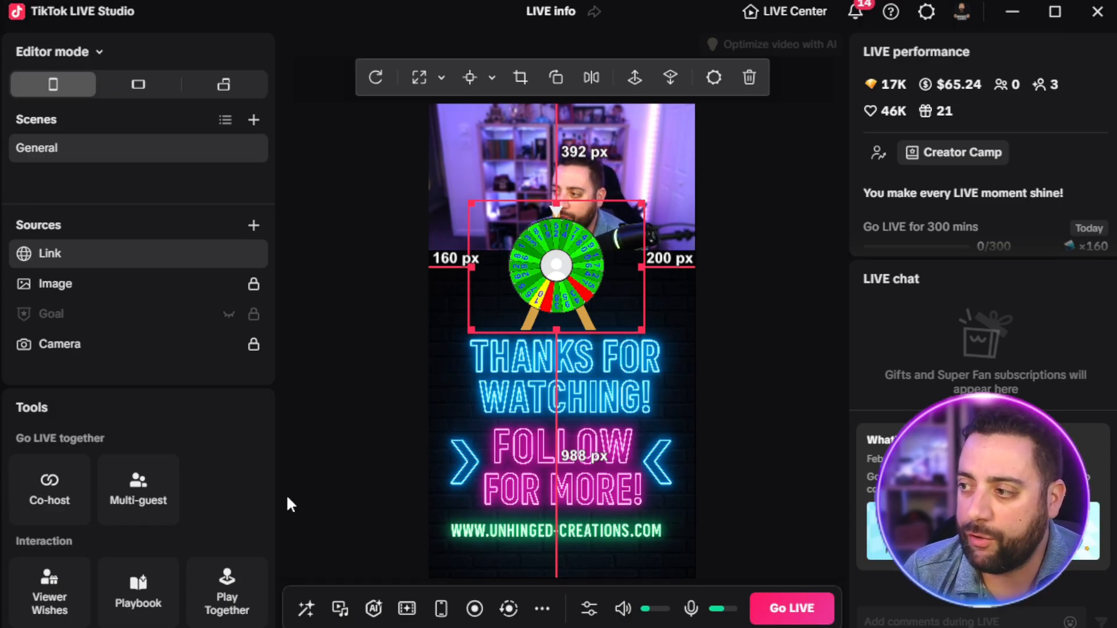
Shrink the wheel Link source and tuck it against the right edge just above the thank-you graphic.
{"action": "mouse_move", "coordinate": [575, 292]}
{"action": "left_mouse_down"}
{"action": "mouse_move", "coordinate": [624, 329]}
{"action": "mouse_move", "coordinate": [547, 316]}
{"action": "mouse_move", "coordinate": [581, 297]}
{"action": "mouse_move", "coordinate": [569, 287]}
{"action": "left_mouse_up"}
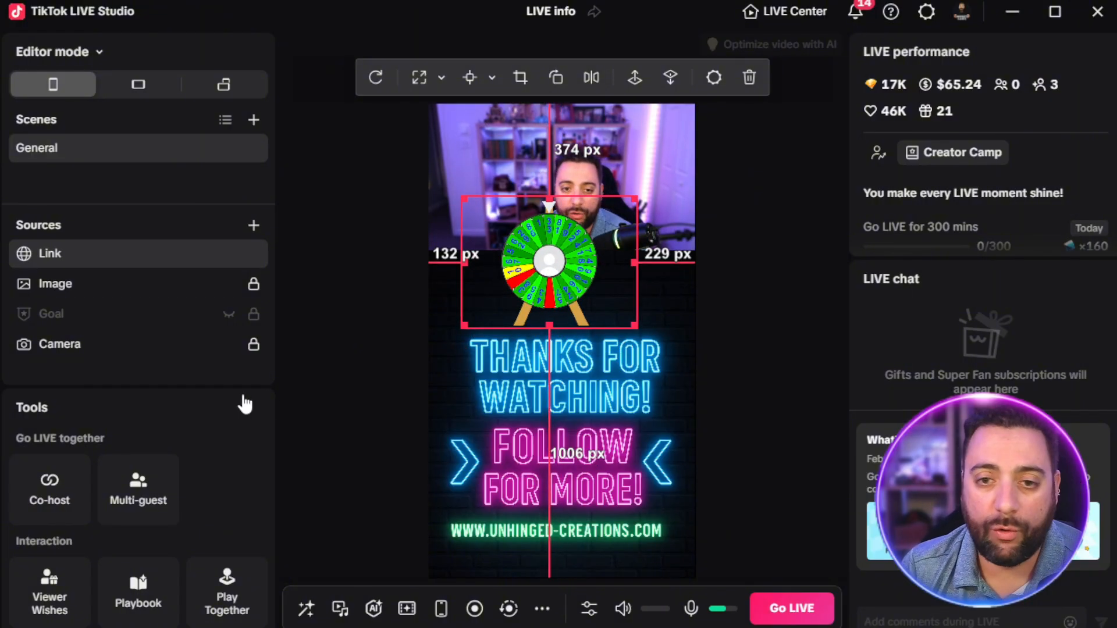
{"action": "left_click_drag", "start_coordinate": [467, 328], "coordinate": [386, 366]}
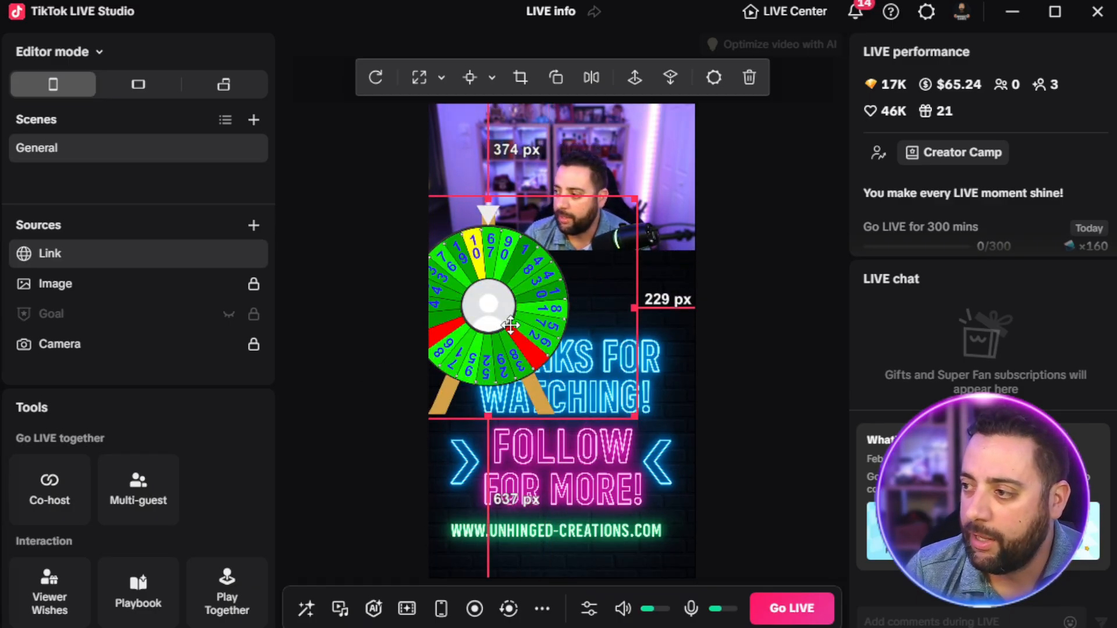
{"action": "left_click_drag", "start_coordinate": [515, 302], "coordinate": [634, 461]}
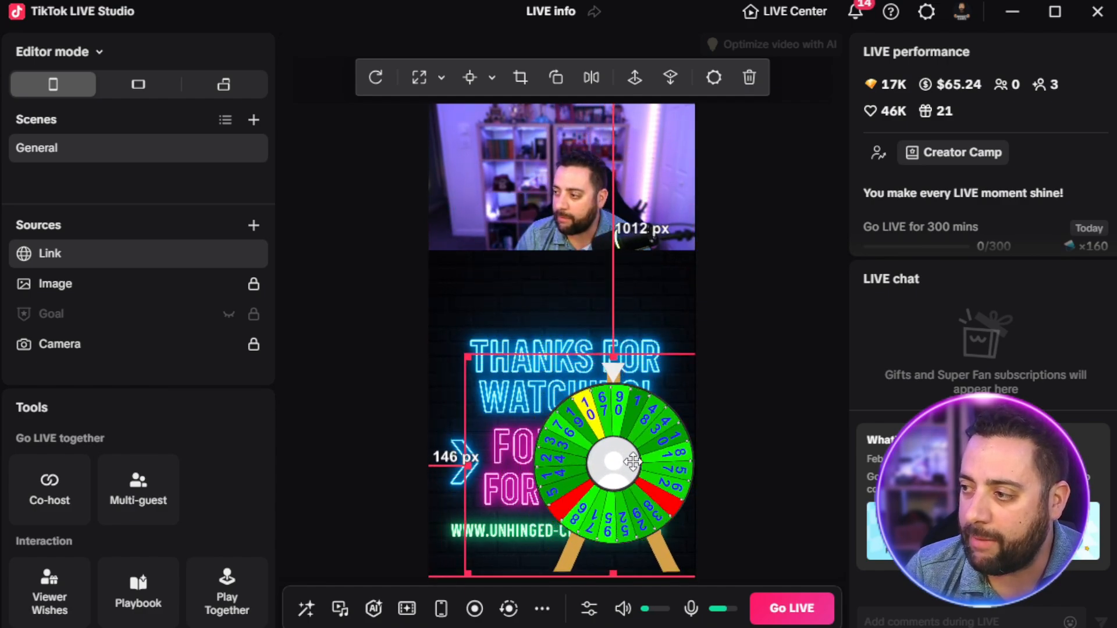
{"action": "left_click_drag", "start_coordinate": [493, 522], "coordinate": [508, 362]}
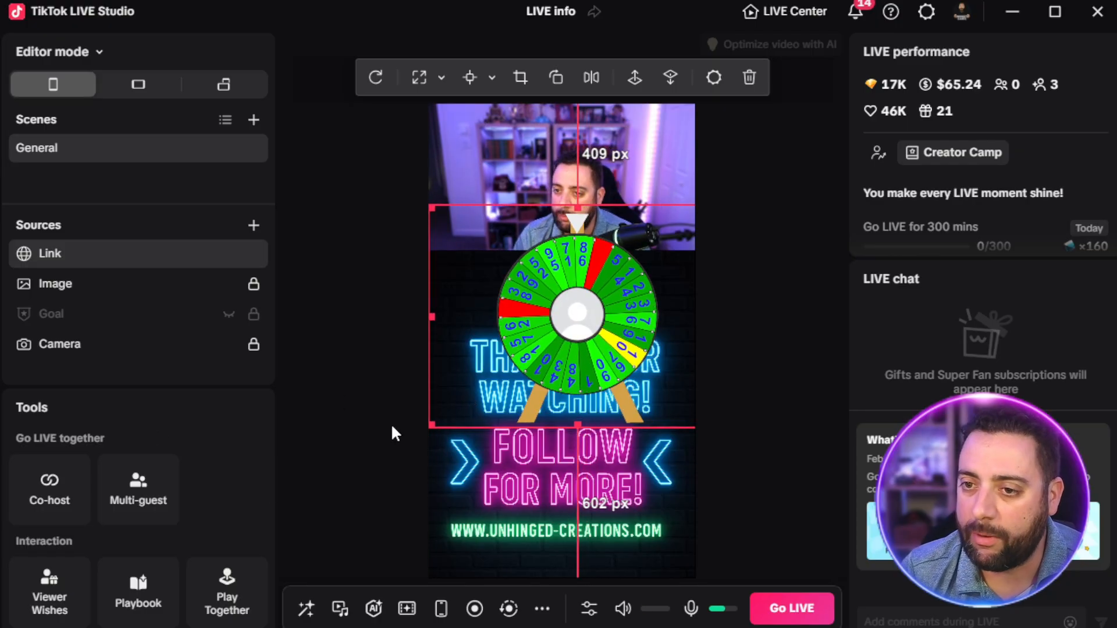
{"action": "left_click_drag", "start_coordinate": [432, 425], "coordinate": [504, 373]}
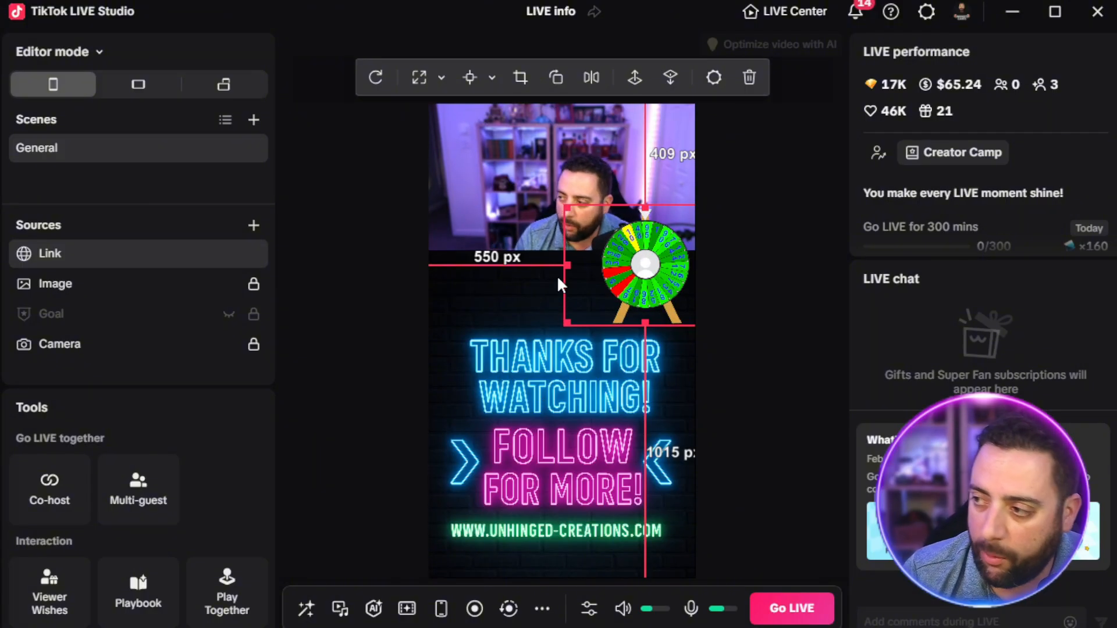
{"action": "left_click_drag", "start_coordinate": [585, 264], "coordinate": [533, 266]}
{"action": "left_click_drag", "start_coordinate": [640, 271], "coordinate": [666, 278]}
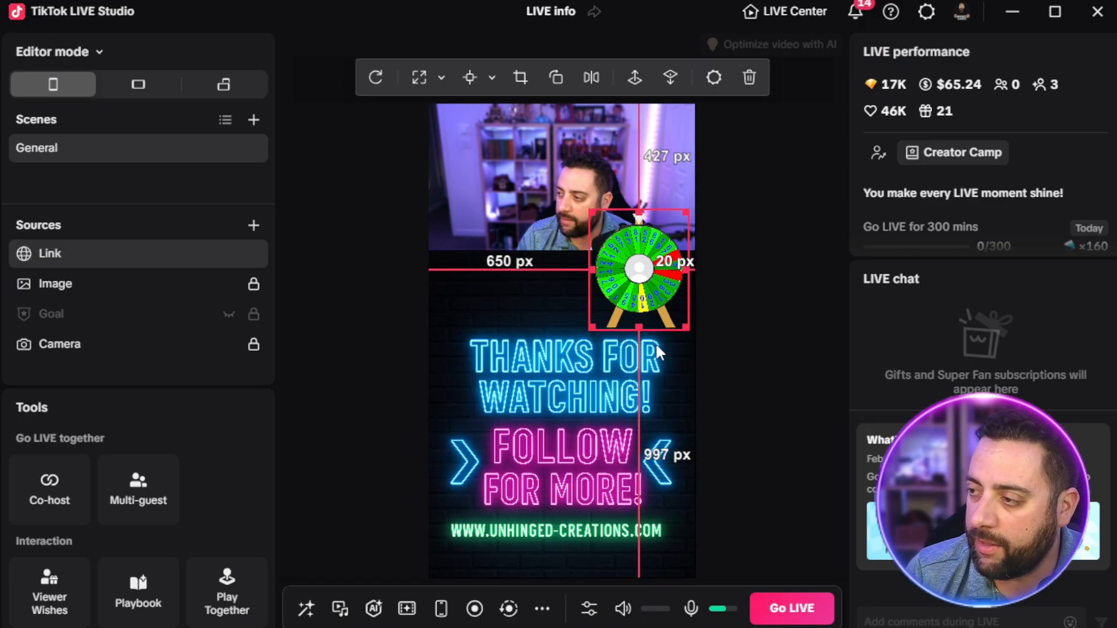